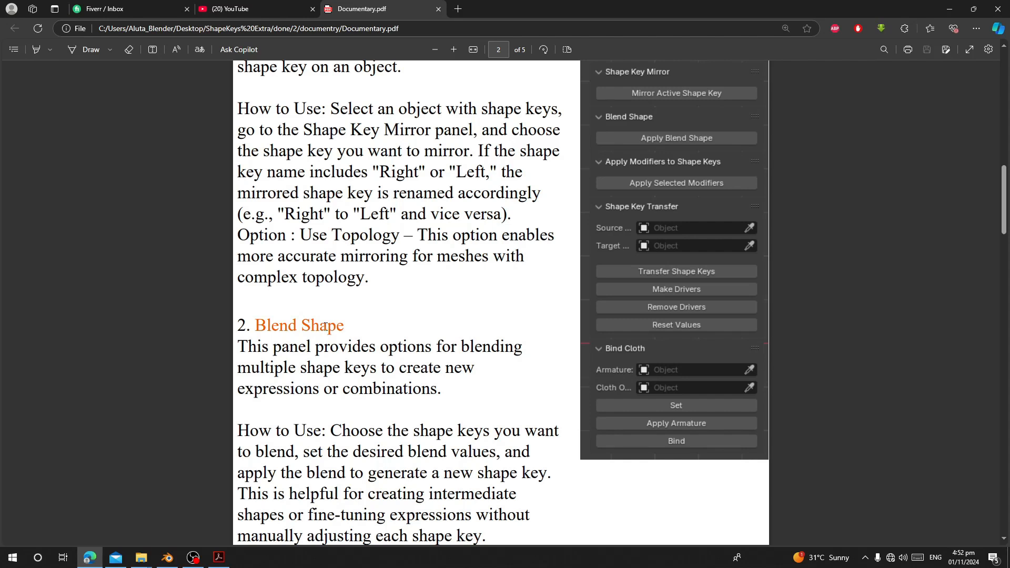
Switch to Blender and preview the SmileLeft shape key at reduced values, ending back at 1.000.
left_click(168, 556)
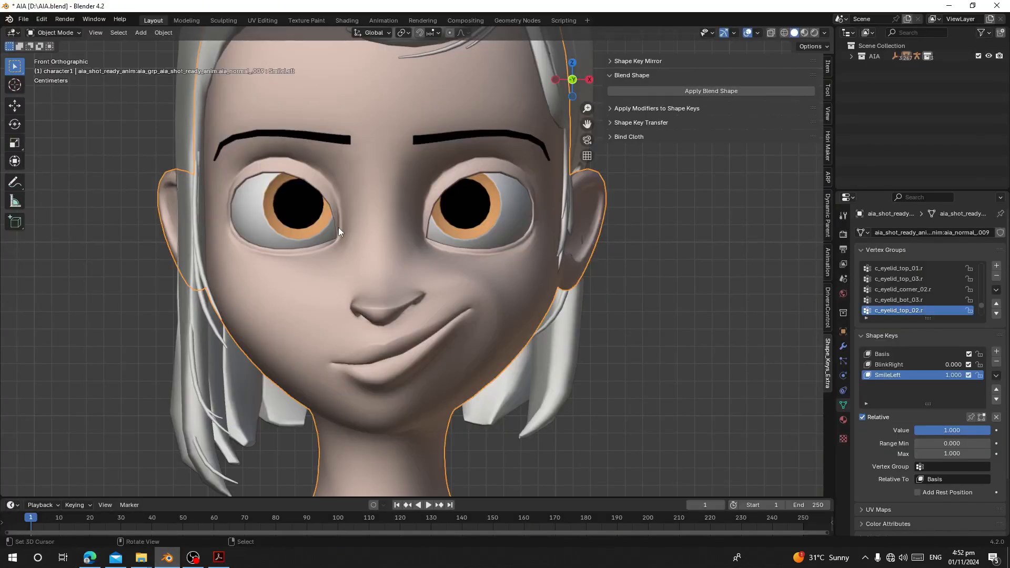
mouse_move(402, 273)
middle_mouse_down("shift")
mouse_move(368, 280)
mouse_move(394, 285)
mouse_move(389, 271)
middle_mouse_up("shift")
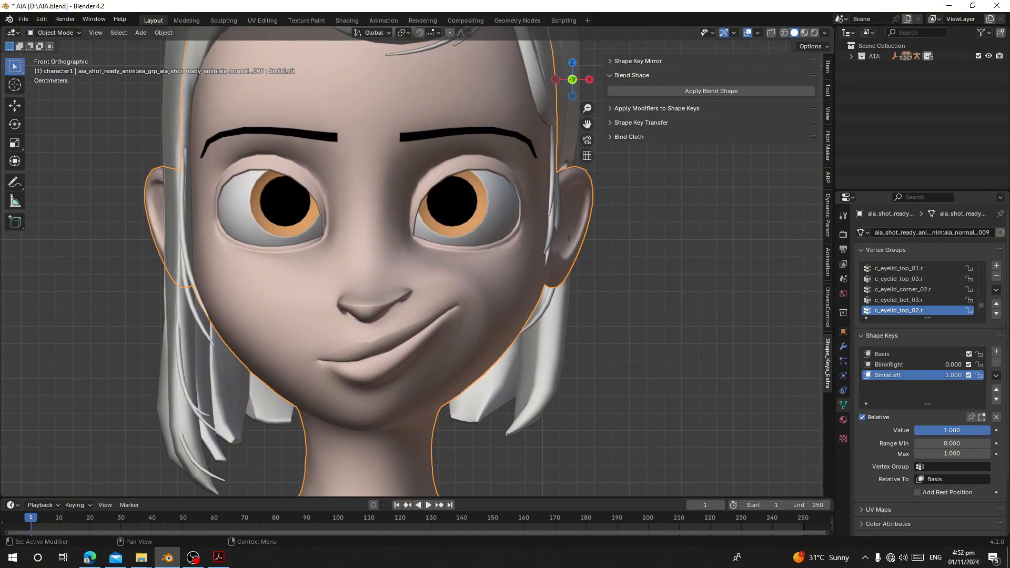
mouse_move(984, 431)
left_mouse_down()
mouse_move(914, 430)
mouse_move(978, 430)
left_mouse_up()
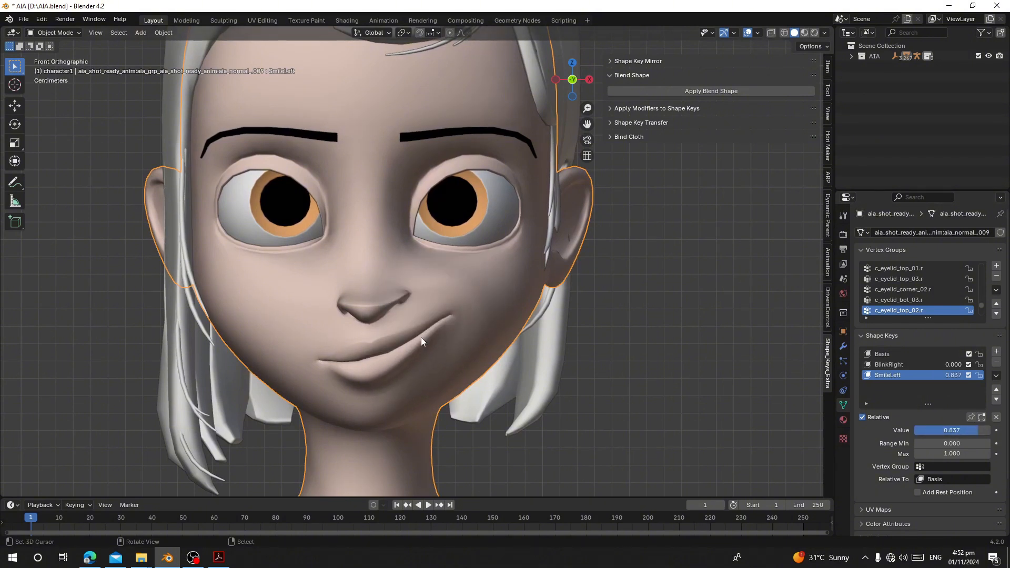
left_click_drag(974, 430, 952, 431)
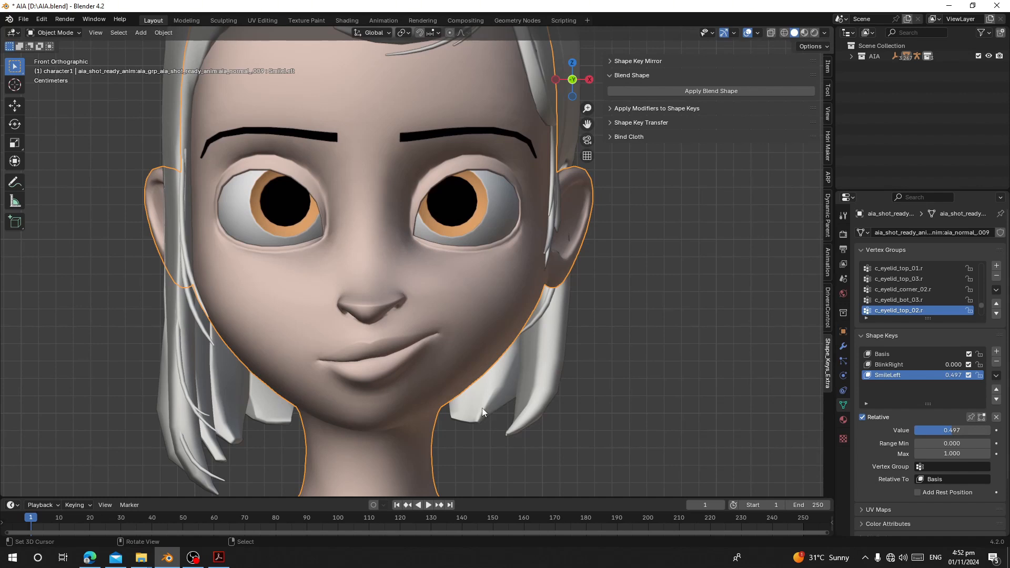
left_click_drag(930, 431, 986, 431)
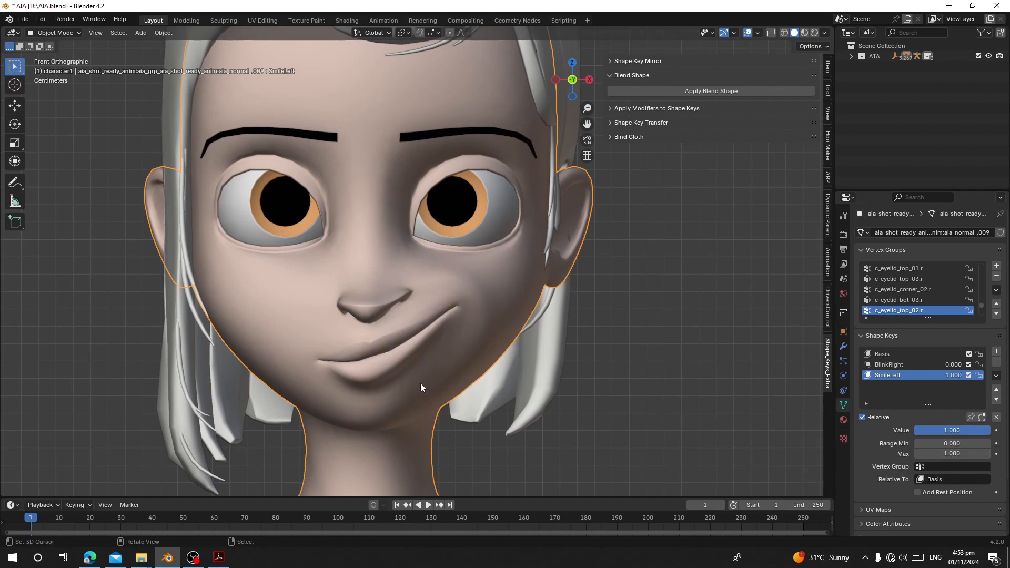
Open the Apply Blend Shape settings for SmileLeft and examine the available source shapes and the Blend value.
left_click(696, 92)
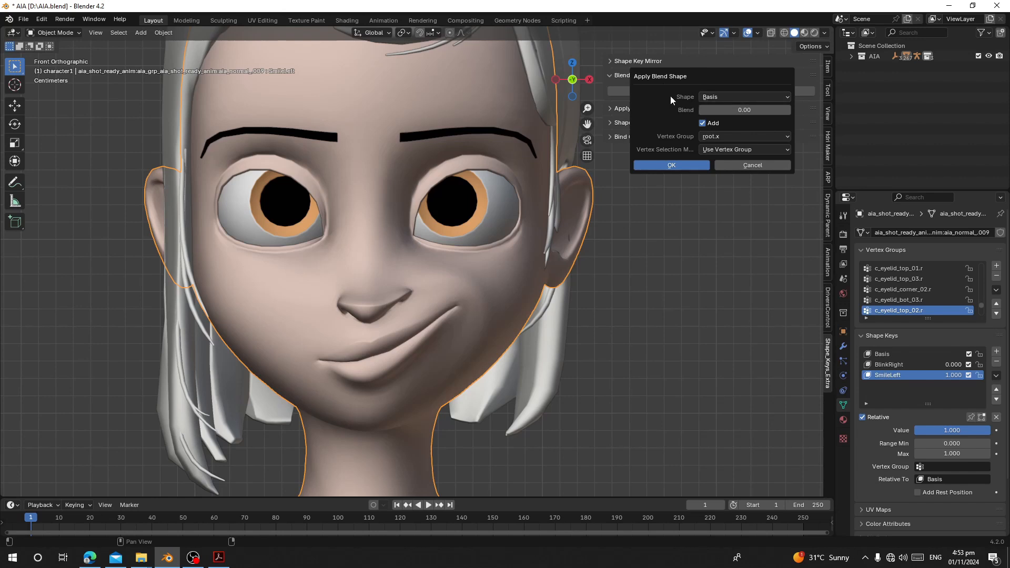
left_click(718, 96)
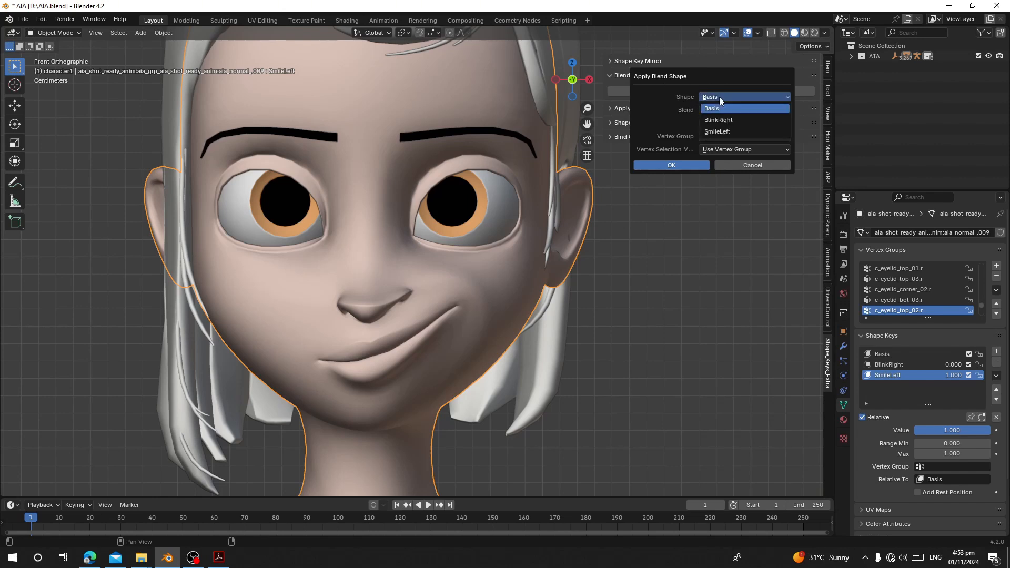
left_click(718, 96)
left_click(712, 99)
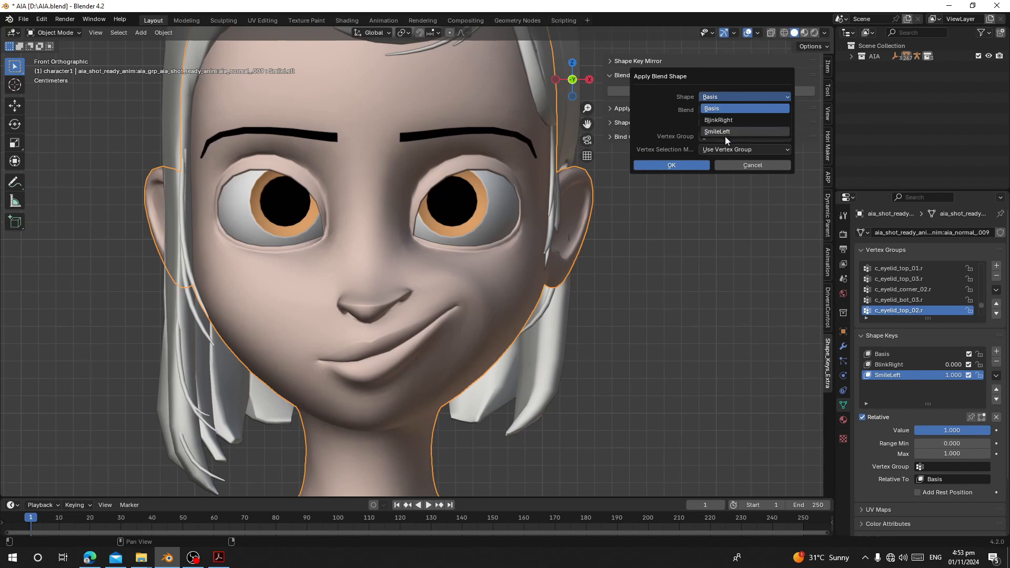
left_click(726, 96)
left_click(710, 110)
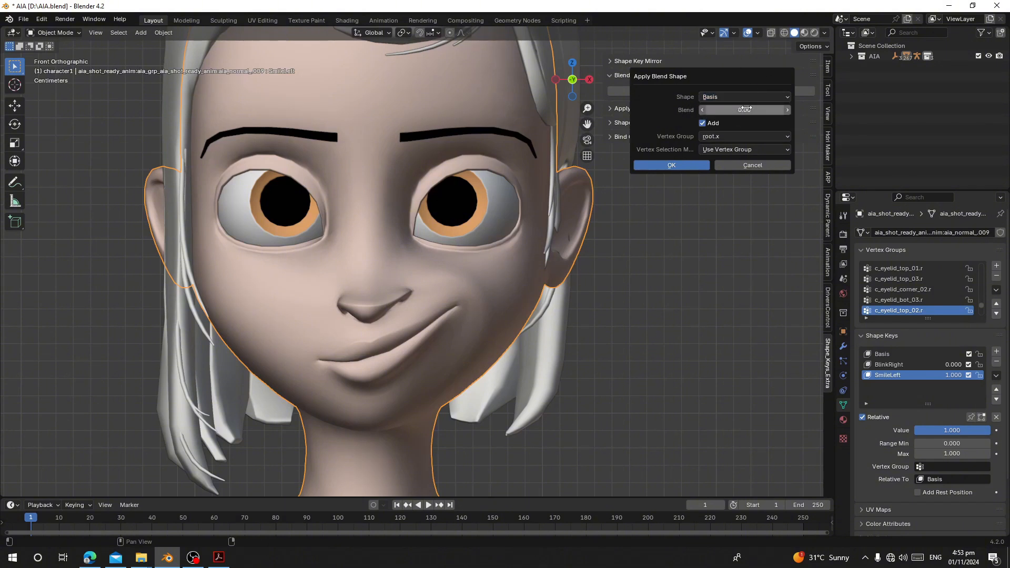
mouse_move(744, 109)
left_mouse_down()
mouse_move(705, 109)
mouse_move(744, 110)
left_mouse_up()
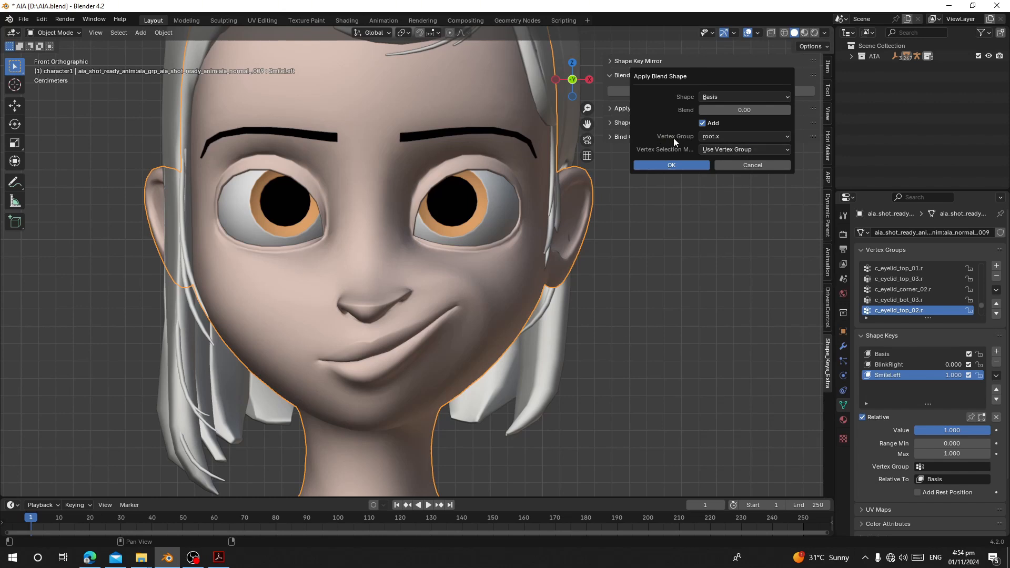
Review the vertex groups offered by Apply Blend Shape and choose All Vertex as the vertex selection mode.
left_click(743, 137)
scroll(929, 293, "up", 5)
scroll(930, 294, "down", 5)
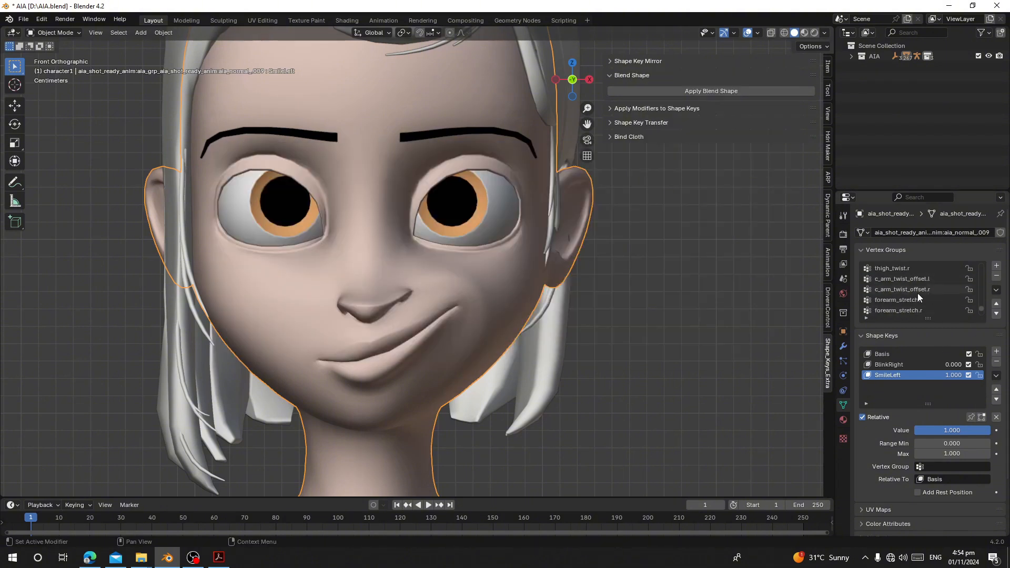
left_click(727, 92)
left_click(734, 136)
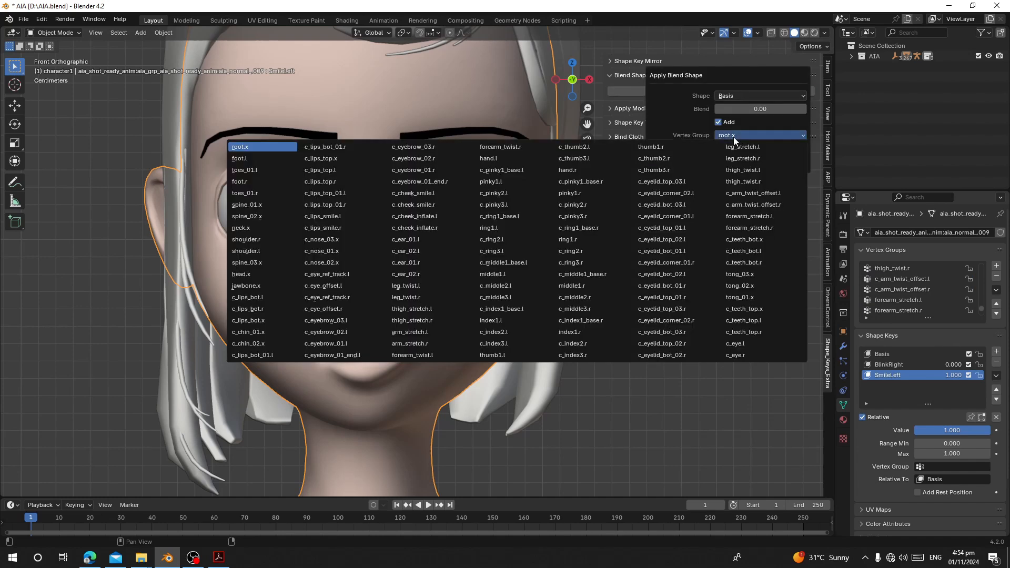
left_click(743, 149)
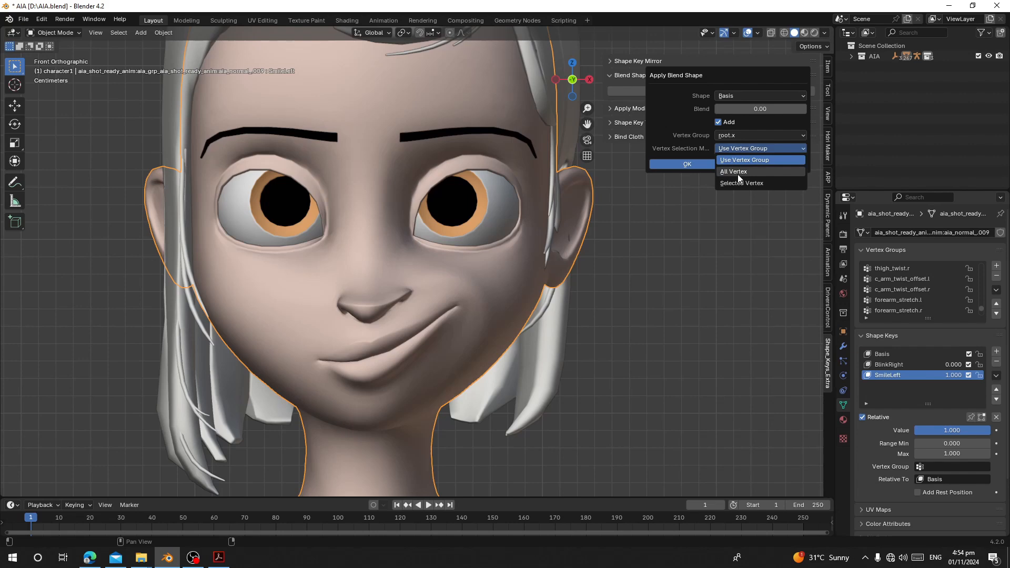
left_click(737, 172)
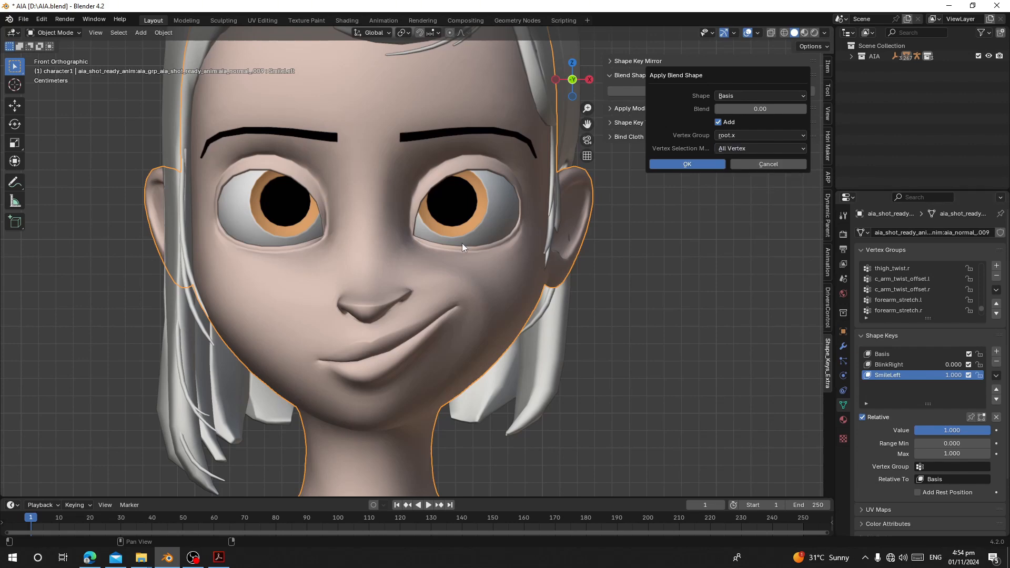
Select all vertices of the character mesh in Edit Mode and choose Selected Vertex as the Apply Blend Shape selection mode.
key("Tab")
key("a")
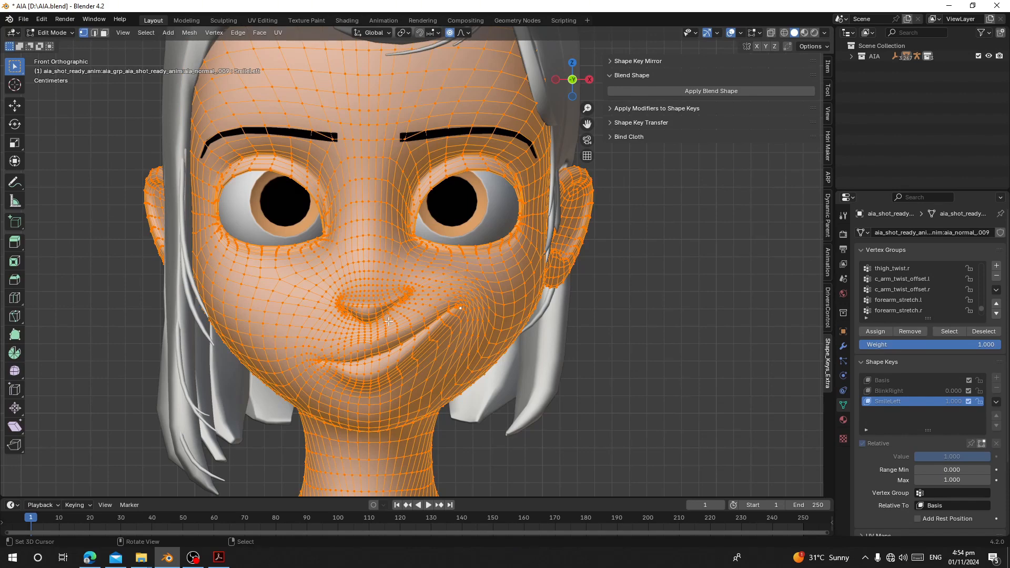
left_click(654, 91)
left_click(677, 148)
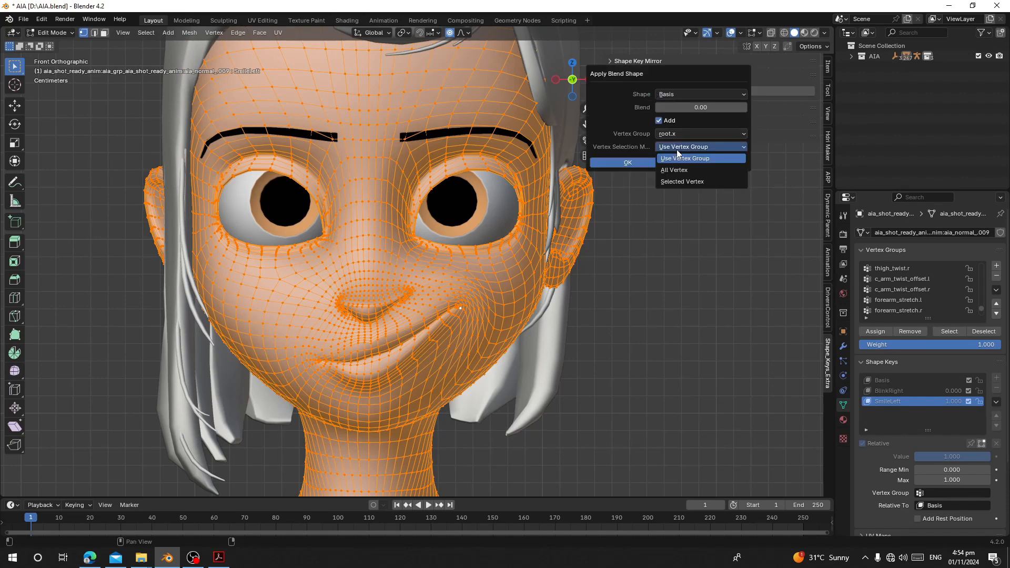
left_click(705, 182)
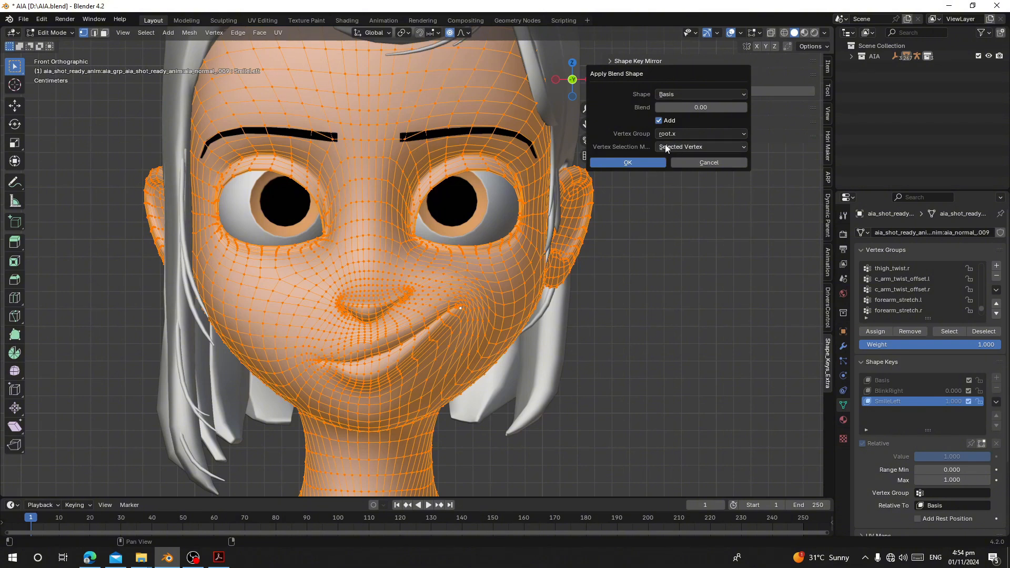
Box-select only the vertices across the central forehead and the character's left eyebrow and upper eyelid.
left_click(386, 125)
key("b")
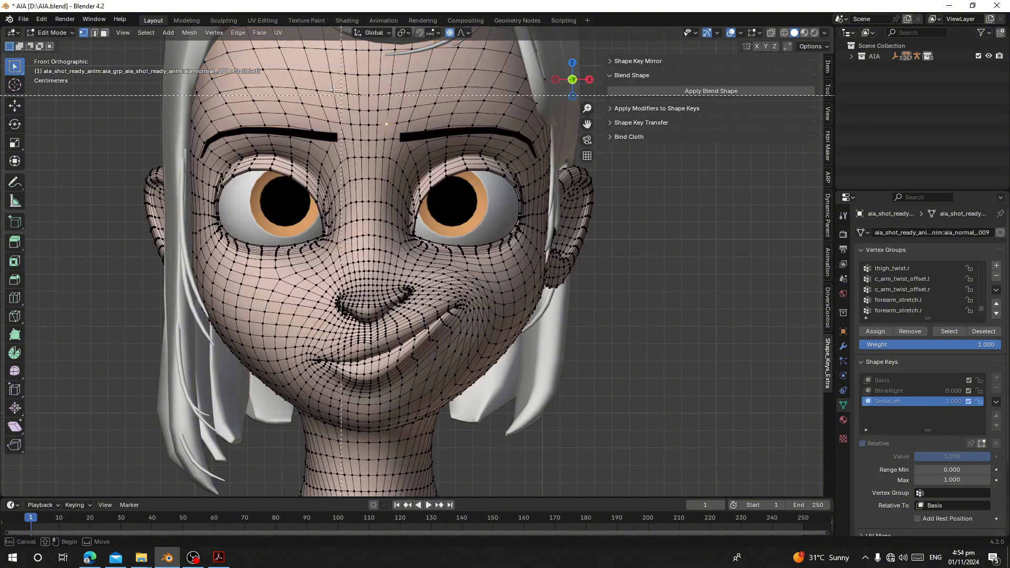
left_click_drag(334, 90, 505, 179)
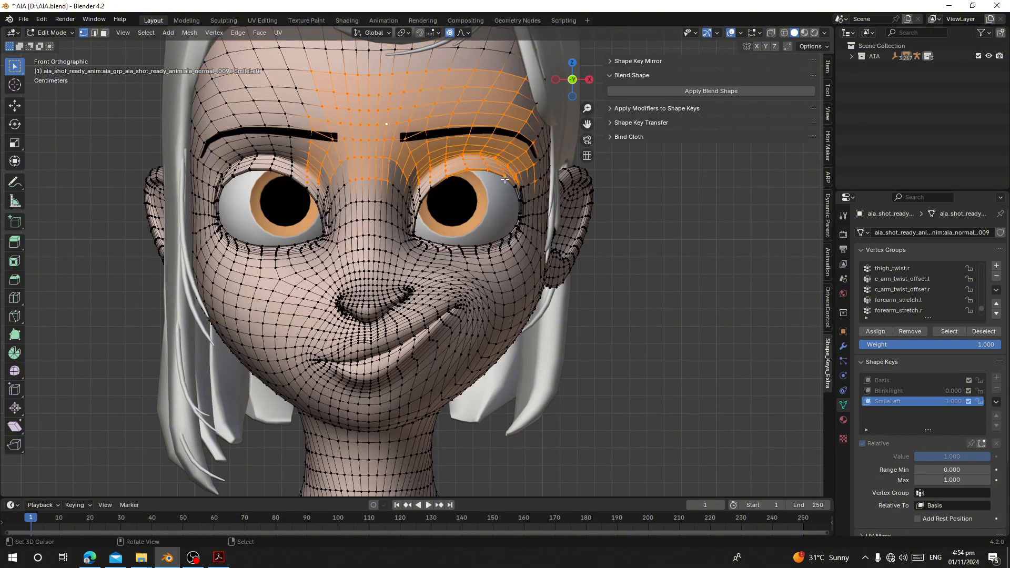
scroll(486, 191, "down", 4)
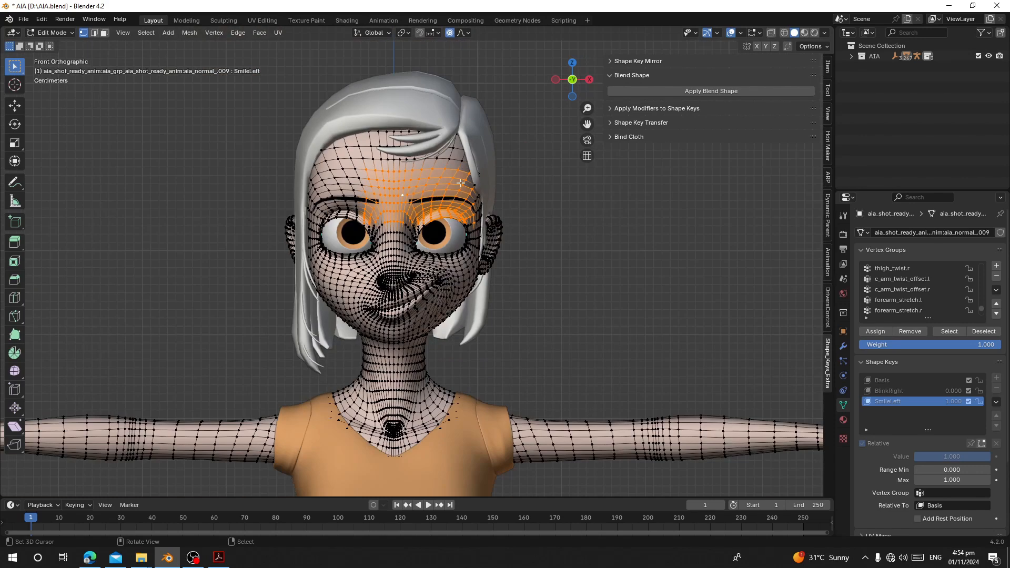
Choose c_eyelid_top_02.r as the vertex group for Apply Blend Shape, keeping the Use Vertex Group mode.
left_click(734, 88)
left_click(745, 148)
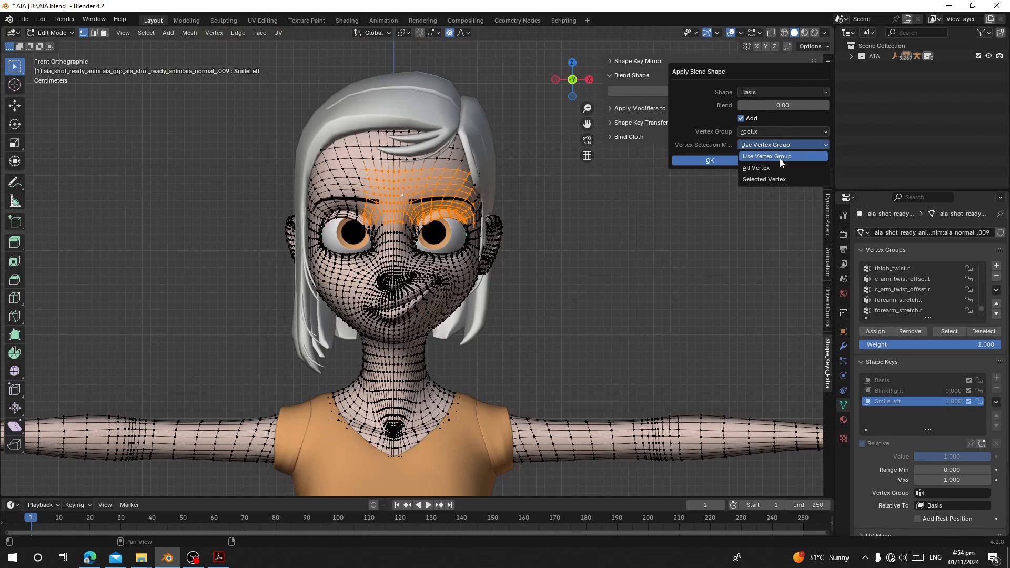
left_click(767, 132)
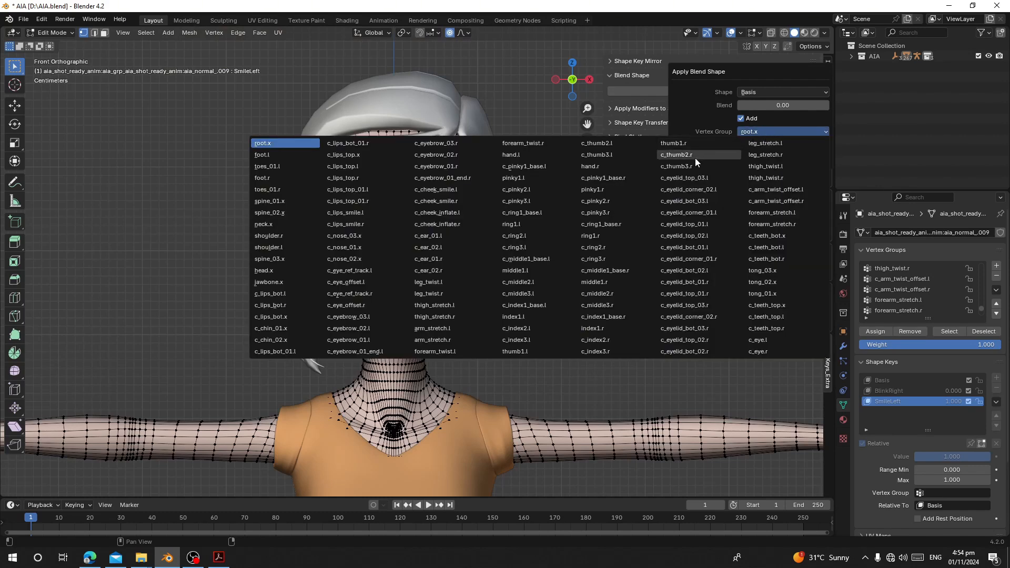
left_click(708, 339)
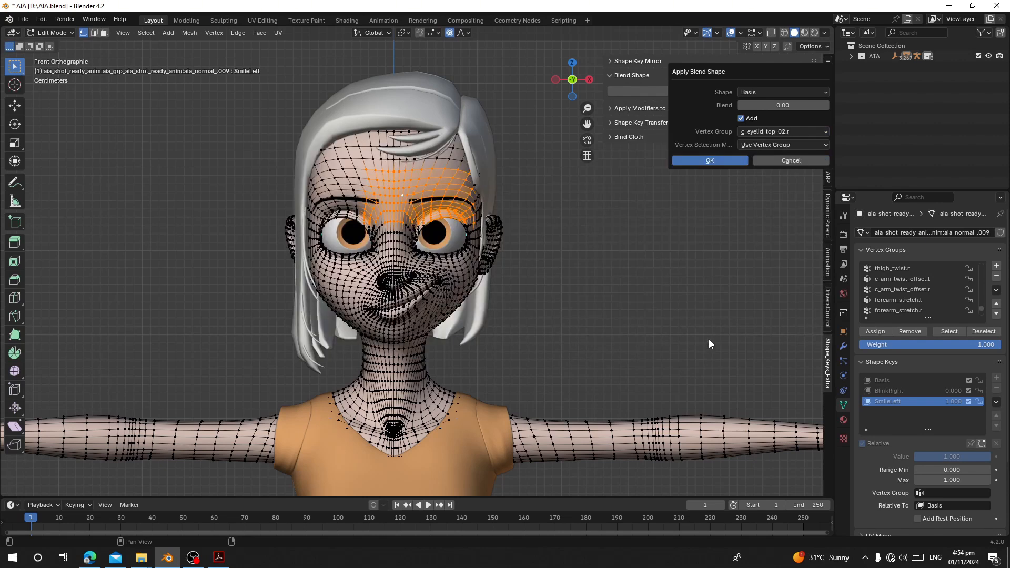
Filter the mesh's vertex groups by "eyelid" and select the vertices assigned to c_eyelid_top_02.r.
left_click(449, 184)
key("ctrl+f")
type("eyelid")
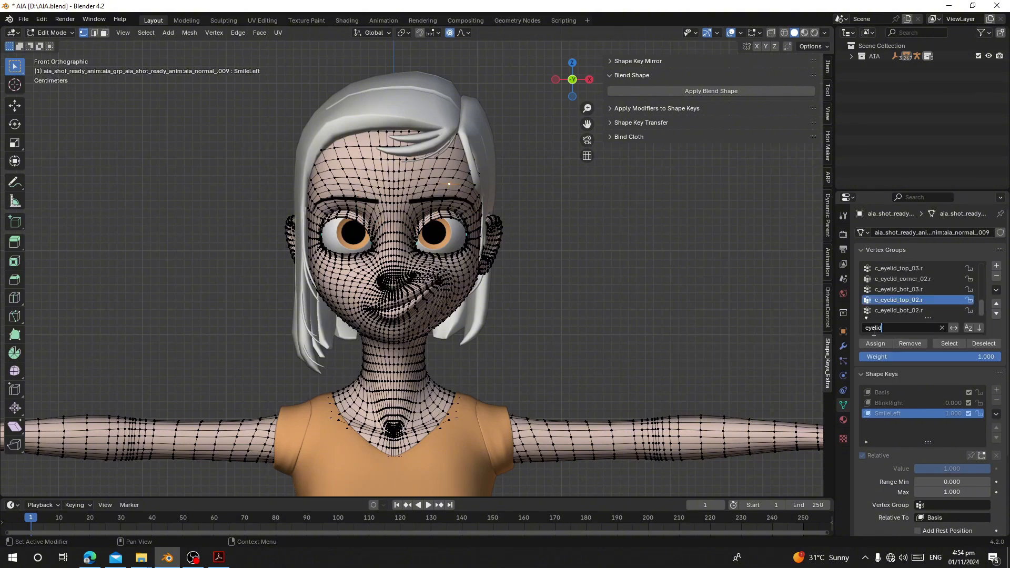
left_click(947, 344)
scroll(351, 211, "up", 4)
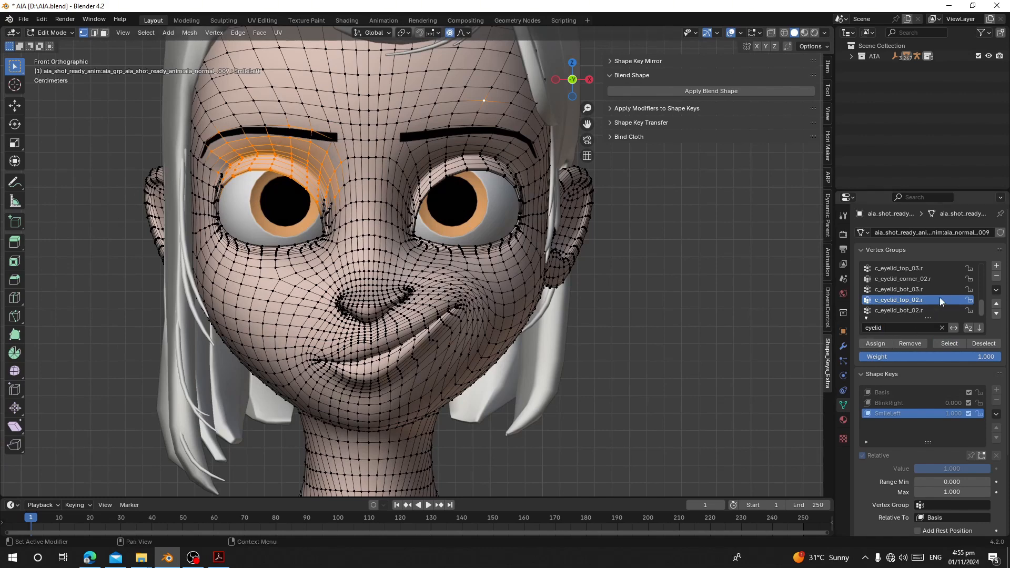
Check the vertex group choices in Apply Blend Shape and choose All Vertex as the selection mode.
left_click(685, 90)
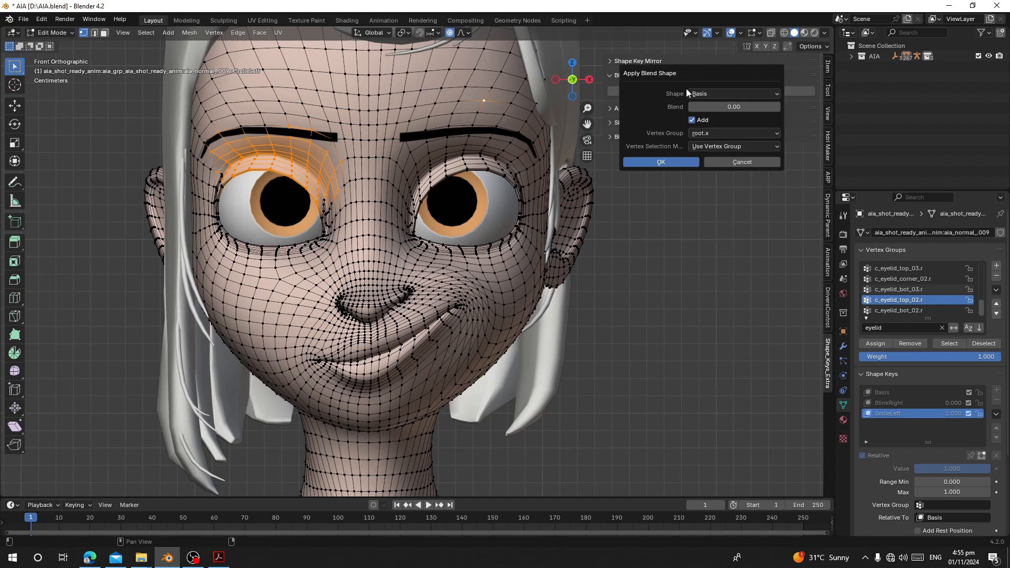
left_click(707, 134)
left_click(647, 214)
left_click(717, 147)
left_click(731, 167)
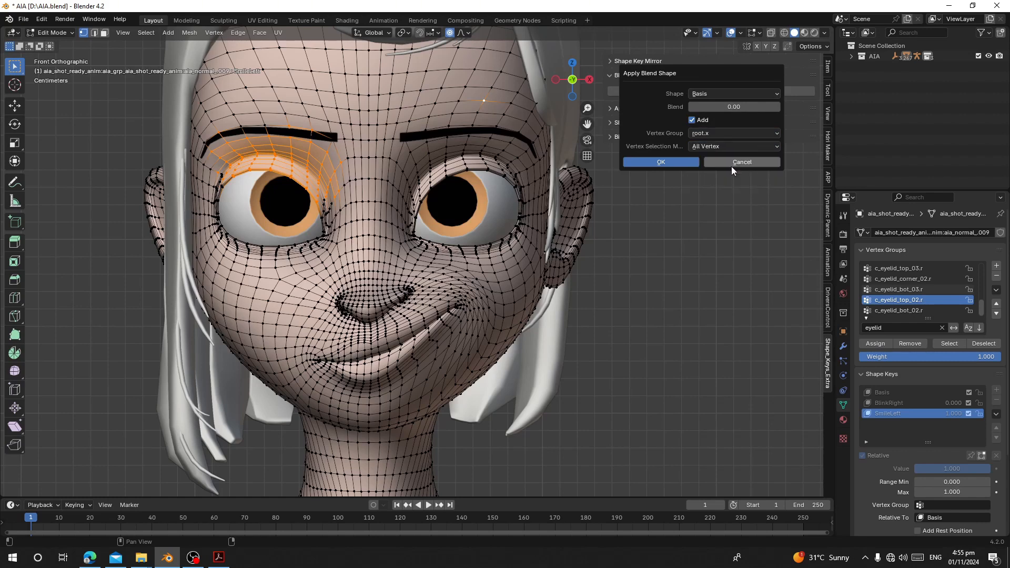
left_click(661, 162)
Drop the eyelid vertex selection and return the character mesh to Object Mode.
left_click(368, 158)
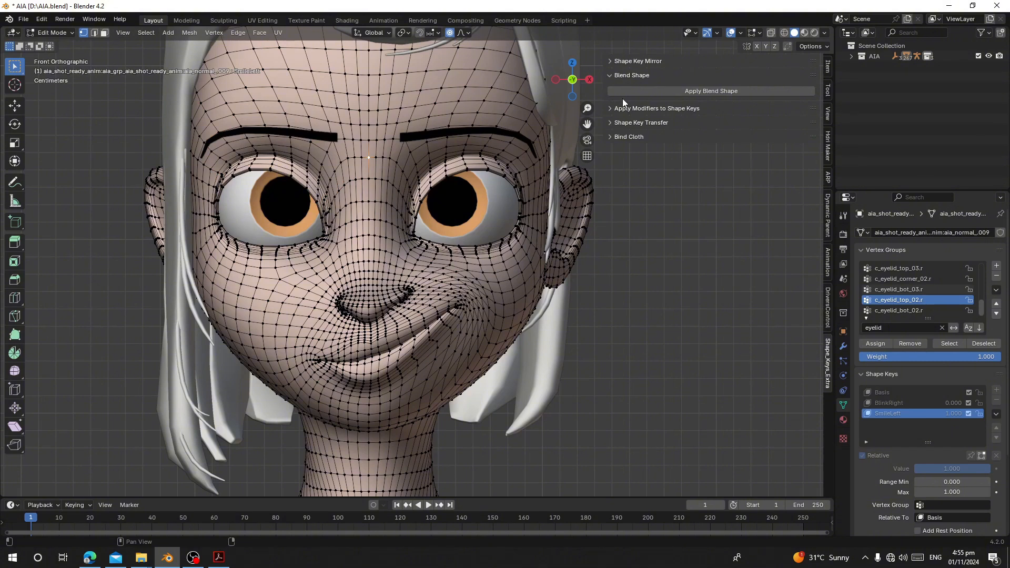
left_click(47, 31)
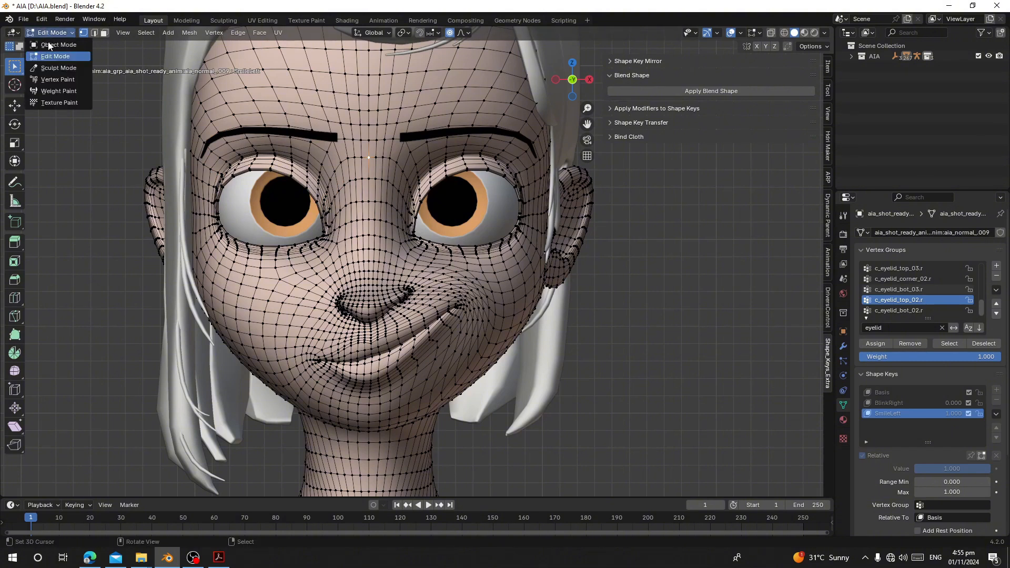
left_click(44, 46)
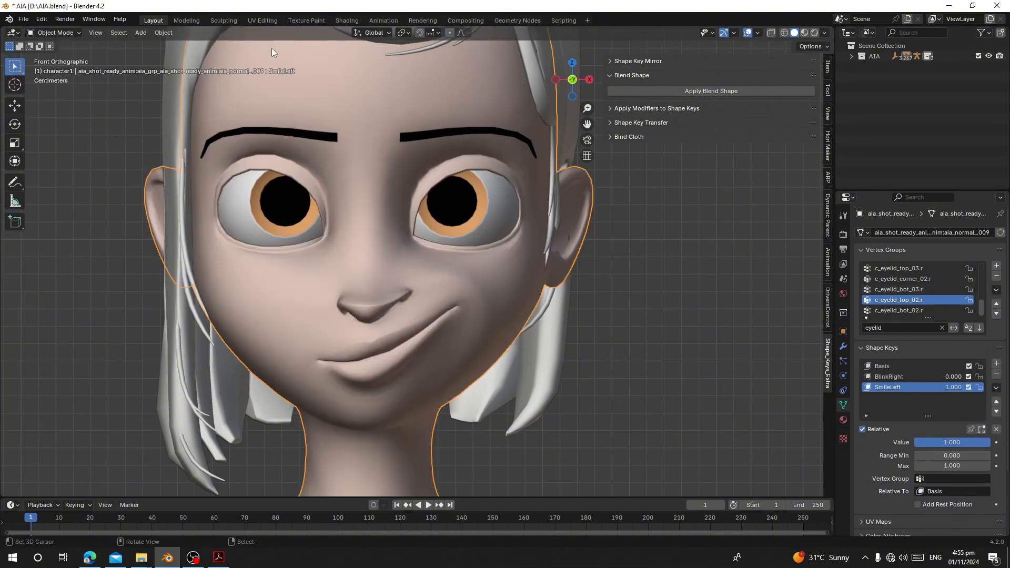
Apply a blend shape from Basis to SmileLeft on all vertices with a Blend of 0.5.
left_click(651, 90)
left_click(684, 146)
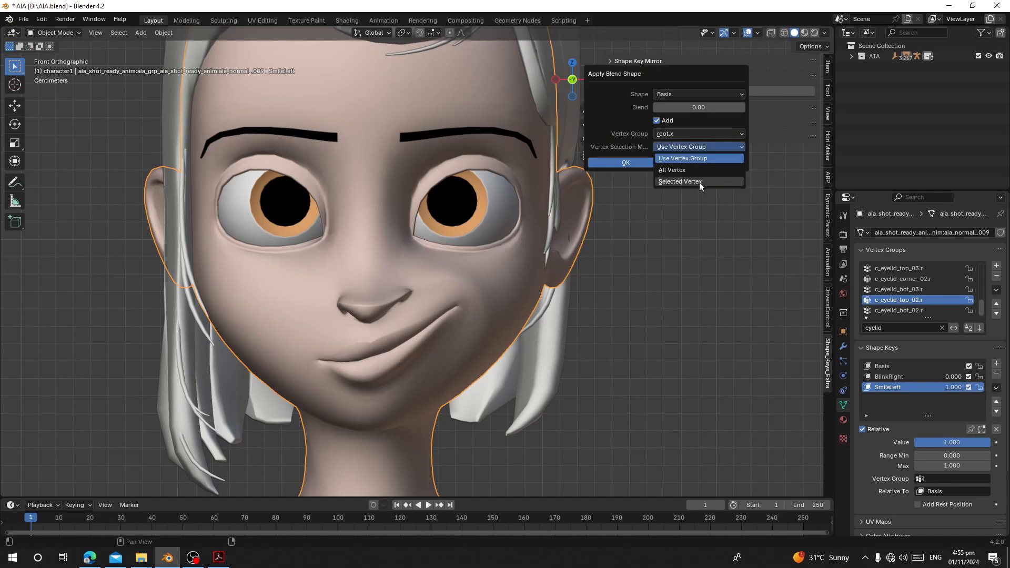
left_click(674, 170)
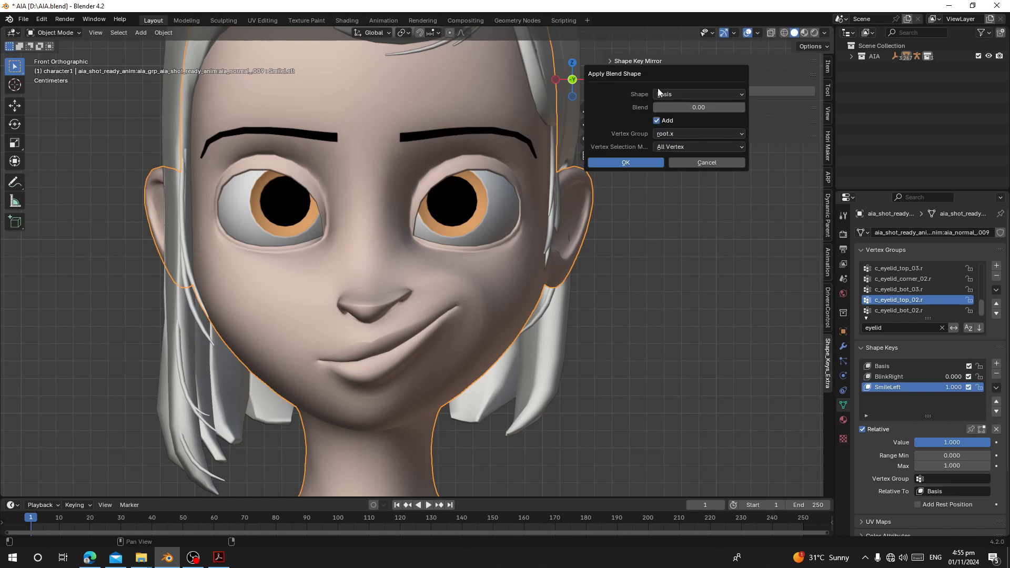
left_click(698, 107)
type("0.45")
key("BackSpace")
key("BackSpace")
type("5")
key("Return")
left_click(632, 160)
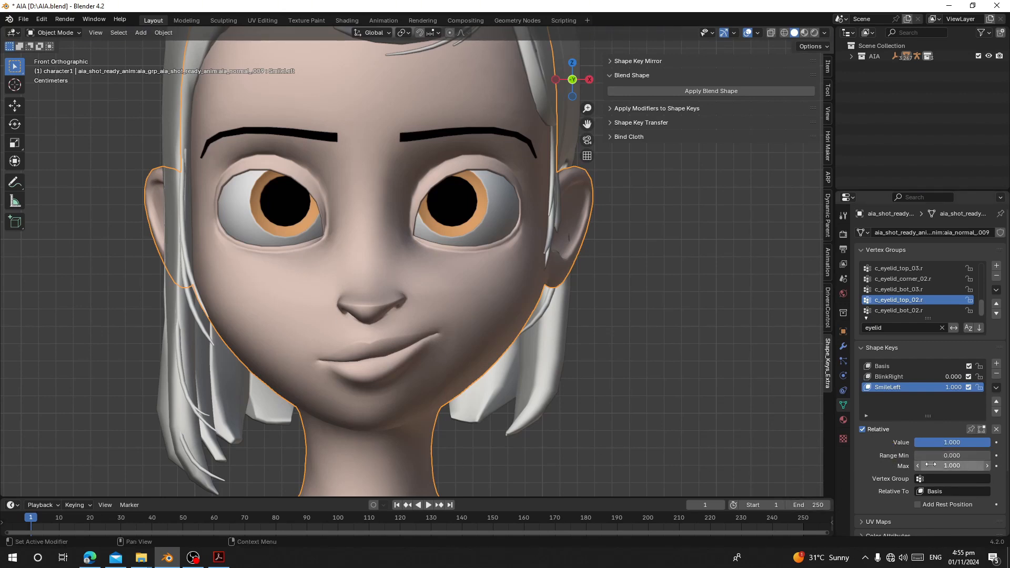
Lower the SmileLeft shape key value to 0.000.
left_click_drag(949, 445, 915, 443)
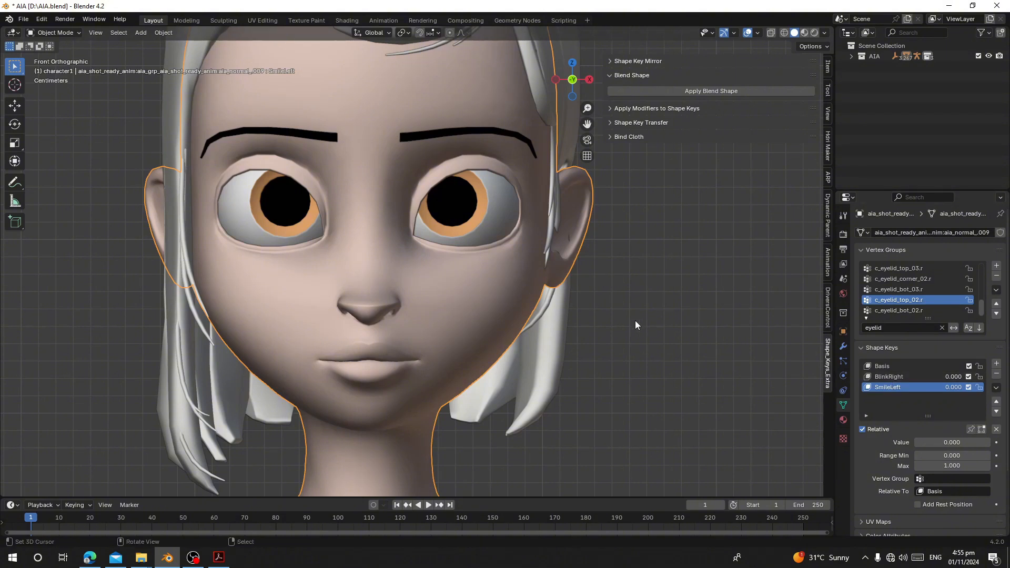
scroll(417, 300, "down", 1)
middle_click_drag(417, 301, 480, 243, "shift")
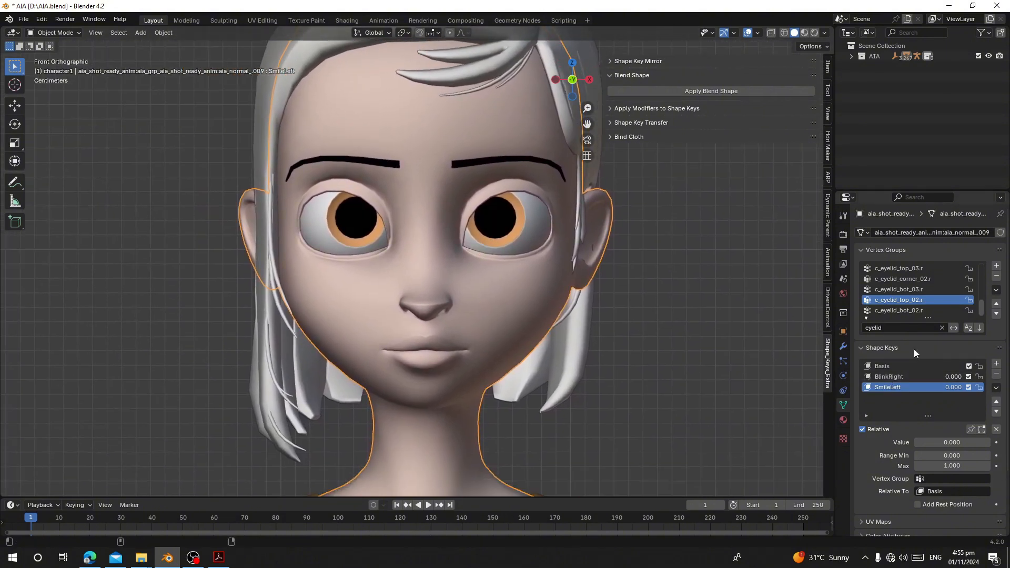
Raise the SmileLeft shape key to 1.000 and apply a blend shape from Basis on all vertices with a Blend of 0.35.
left_click_drag(935, 443, 989, 442)
scroll(497, 324, "up", 3)
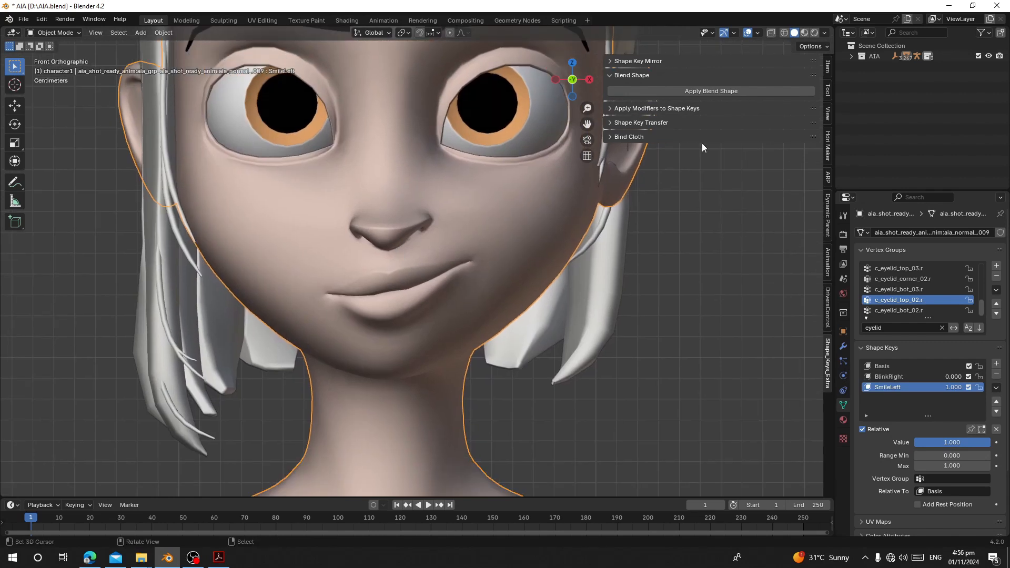
left_click(740, 87)
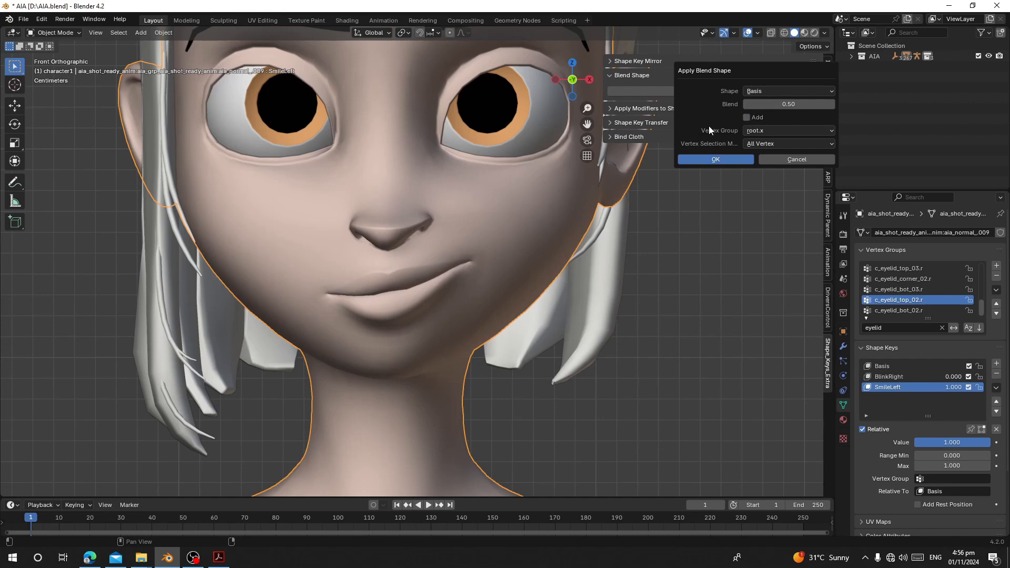
left_click(746, 103)
left_click(746, 102)
left_click(746, 102)
left_click(745, 102)
left_click(745, 102)
left_click(746, 102)
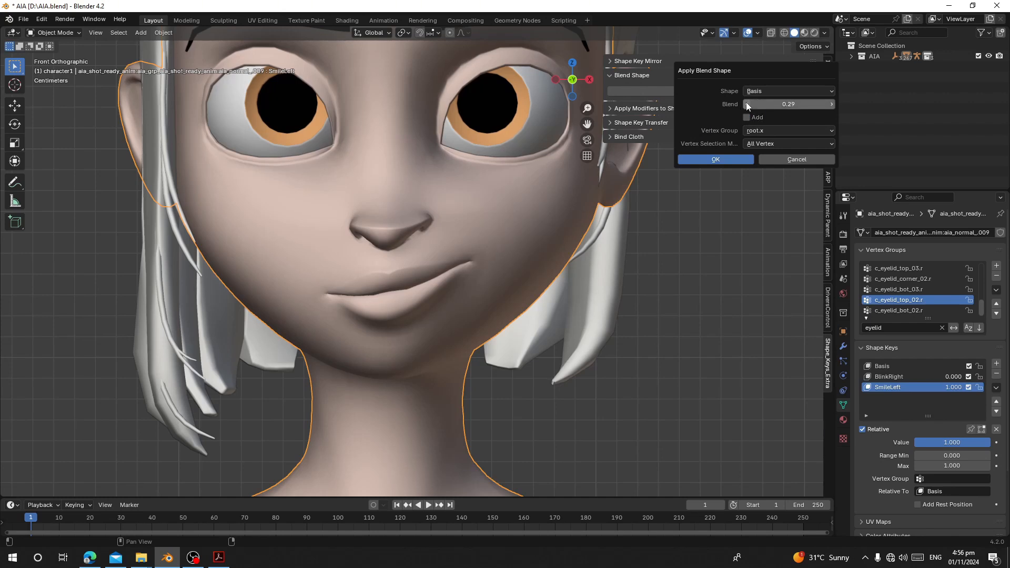
left_click(832, 104)
left_click(724, 158)
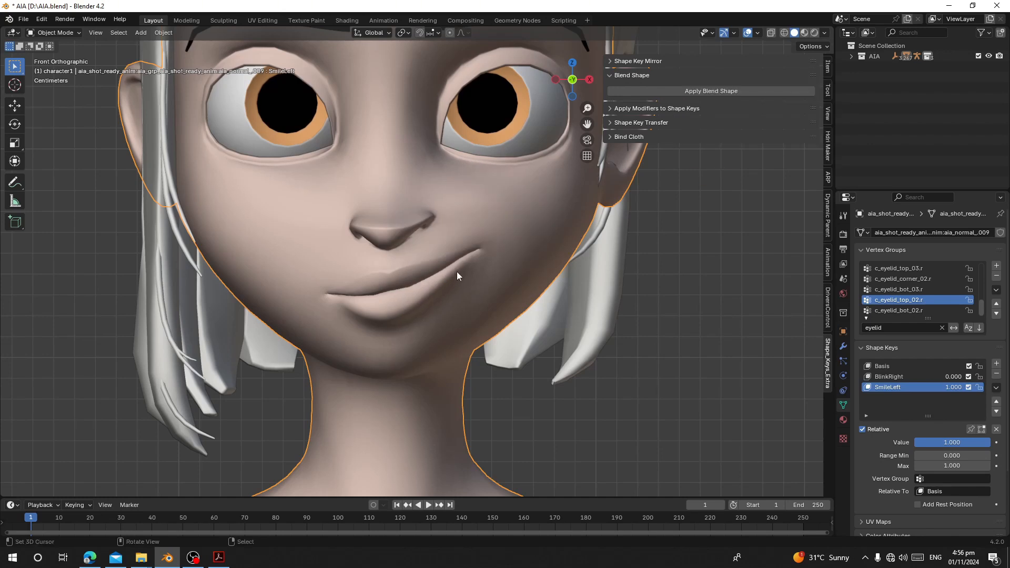
Apply the Basis blend shape to SmileLeft again on all vertices, with Add enabled and a Blend of 0.29.
mouse_move(978, 443)
left_mouse_down()
mouse_move(937, 442)
mouse_move(991, 443)
left_mouse_up()
left_click(703, 90)
left_click(710, 121)
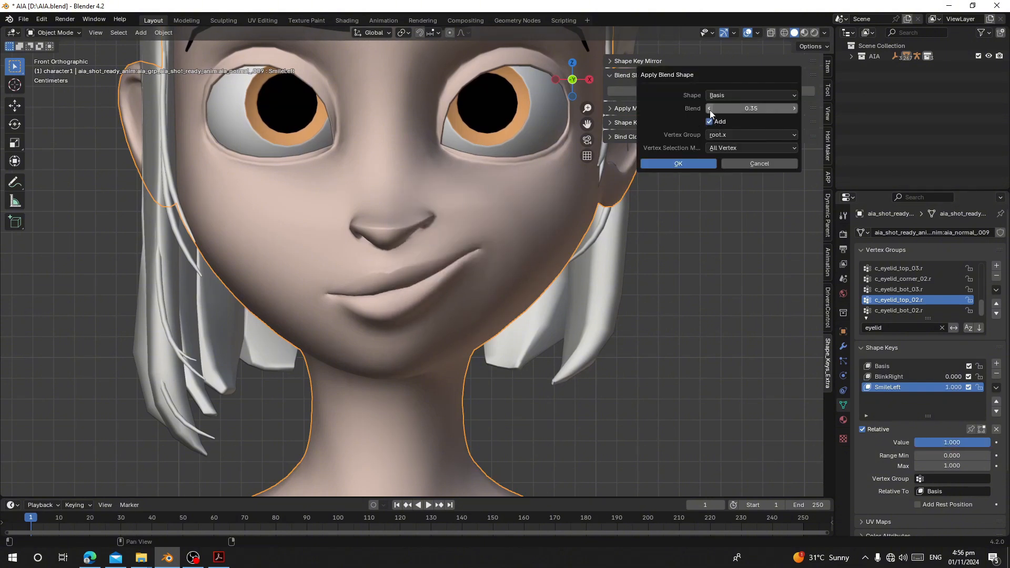
left_click(709, 109)
left_click(709, 109)
left_click(709, 109)
left_click(677, 163)
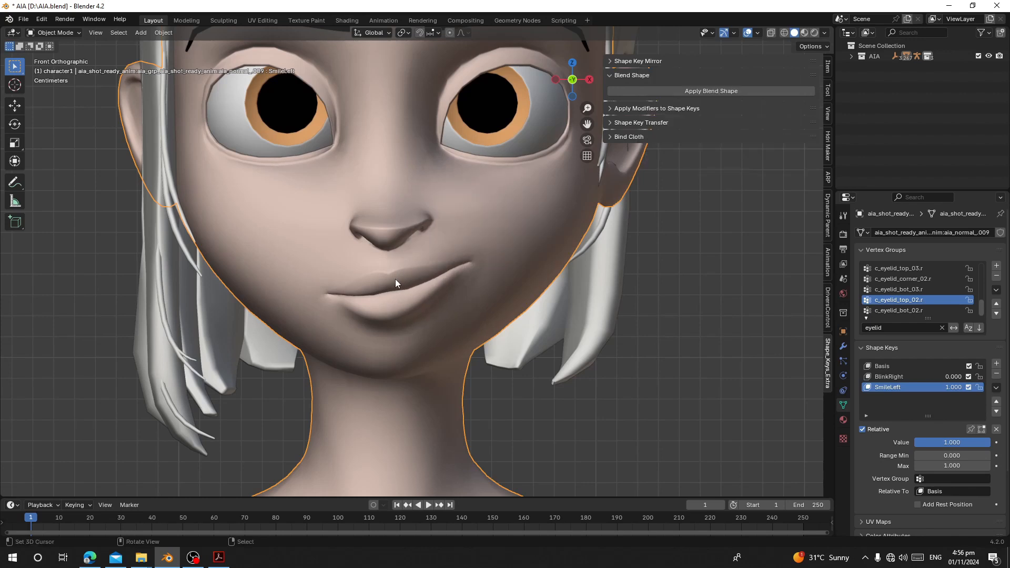
Lower the SmileLeft shape key to 0.000 and raise the BlinkRight shape key to 1.000.
left_click_drag(943, 442, 914, 442)
scroll(807, 341, "down", 2)
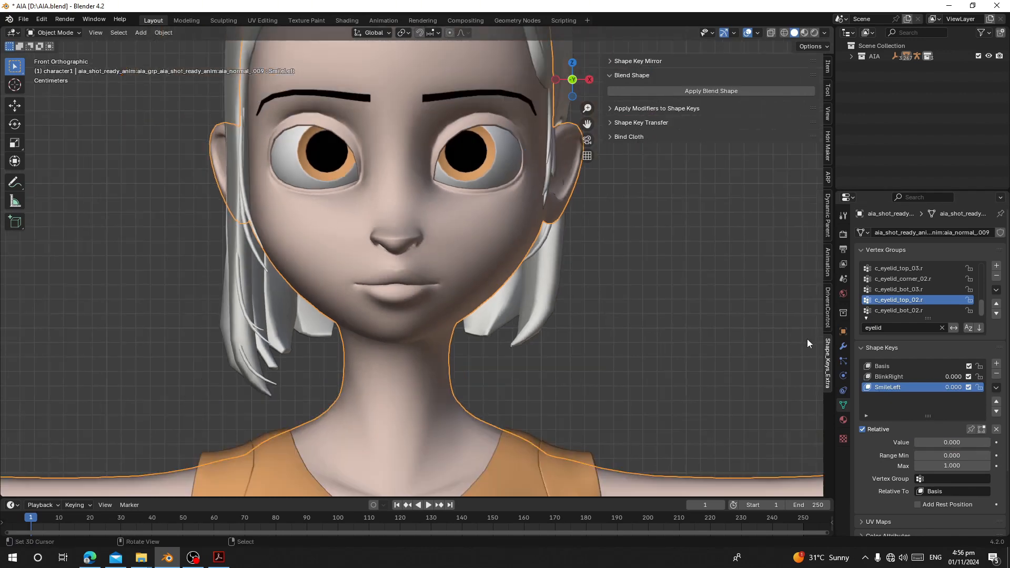
left_click(911, 377)
left_click_drag(923, 442, 989, 442)
scroll(72, 272, "down", 2)
middle_click_drag(450, 225, 378, 285, "shift")
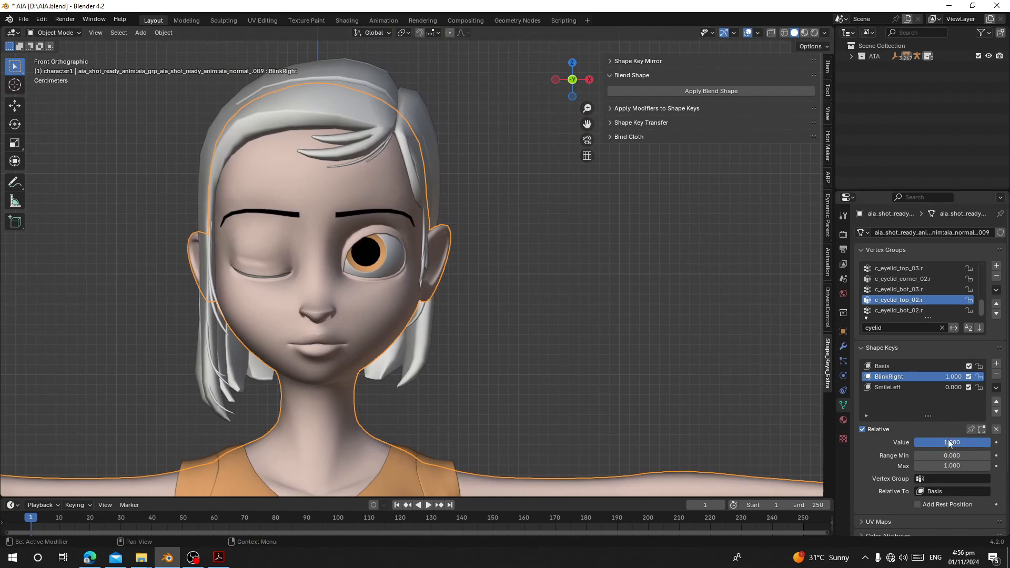
mouse_move(958, 443)
left_mouse_down()
mouse_move(894, 443)
mouse_move(958, 443)
left_mouse_up()
mouse_move(921, 443)
left_mouse_down()
mouse_move(848, 443)
mouse_move(926, 443)
left_mouse_up()
In Edit Mode with see-through wireframe shading, box-select the vertices around the open eye and ear on the character's left side of the face.
key("Tab")
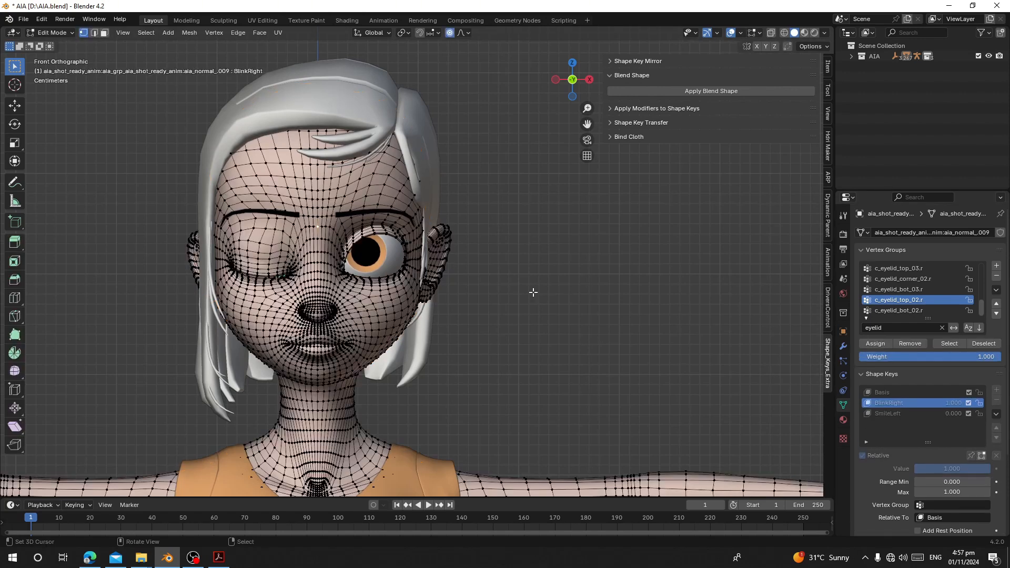
left_click(402, 200)
left_click(772, 32)
left_click(784, 32)
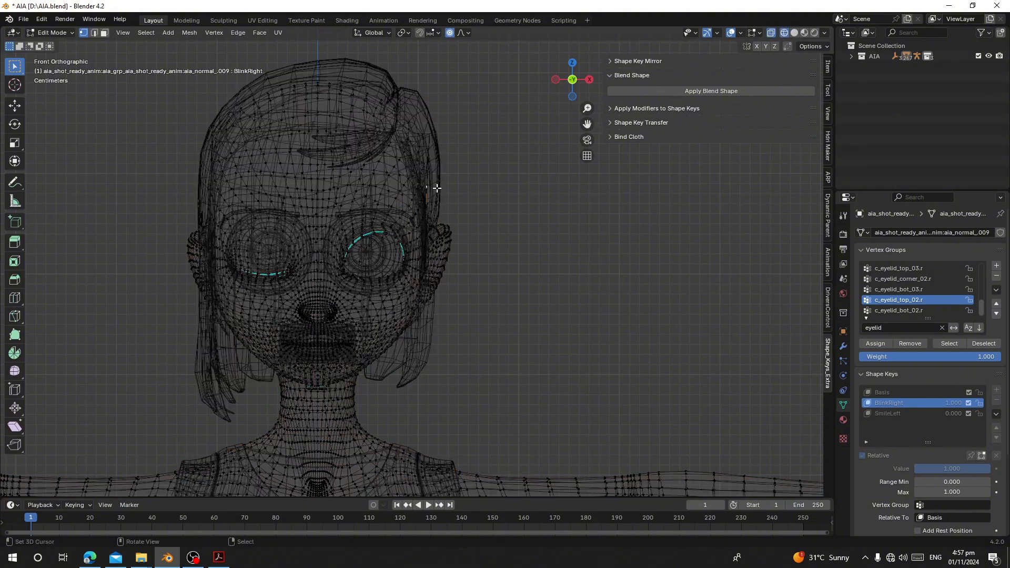
key("b")
left_click_drag(342, 121, 562, 343)
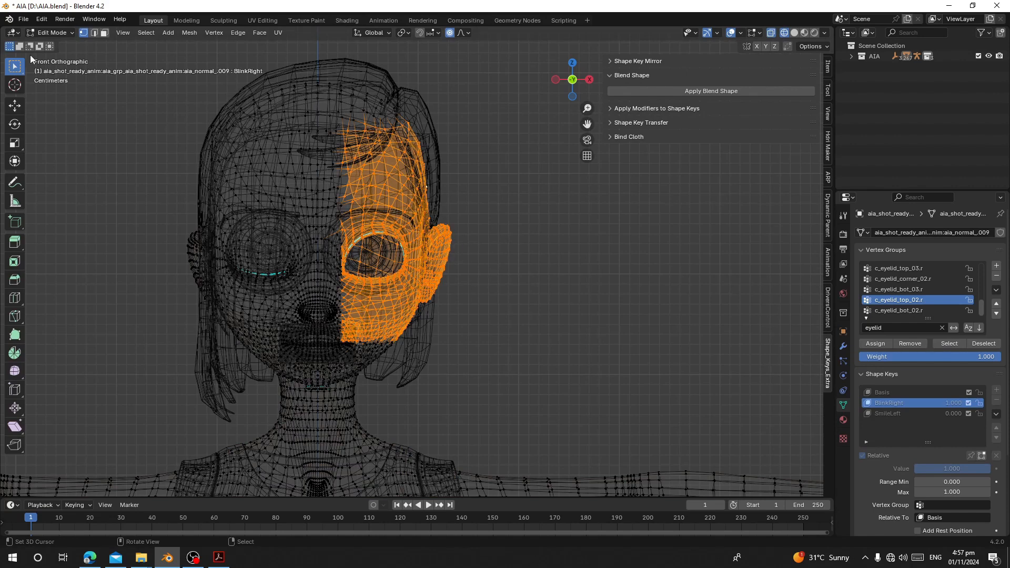
Restore solid shading without X-ray and return the mesh to Object Mode, keeping the half-face vertex selection.
left_click(61, 33)
left_click(796, 33)
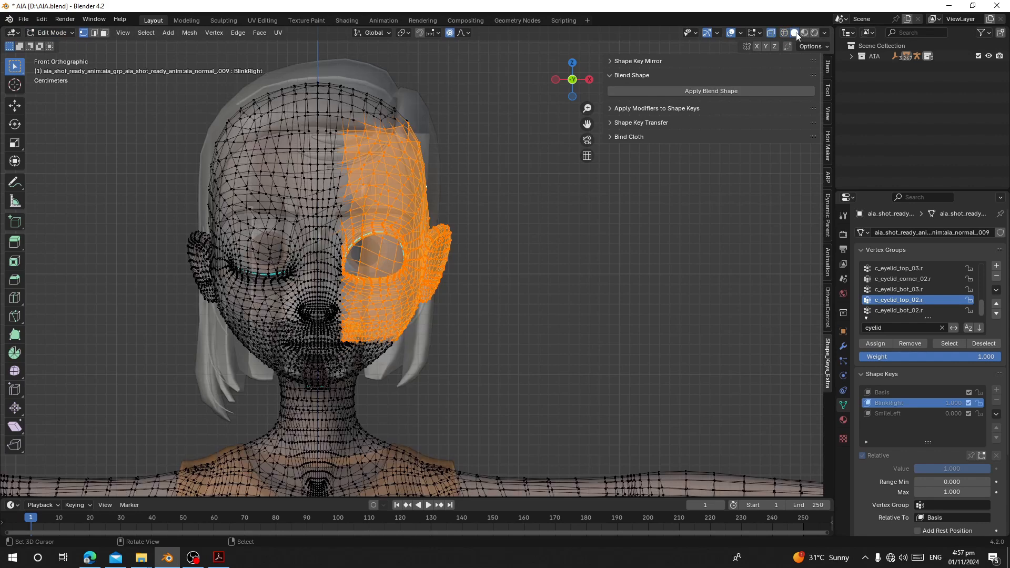
left_click(770, 33)
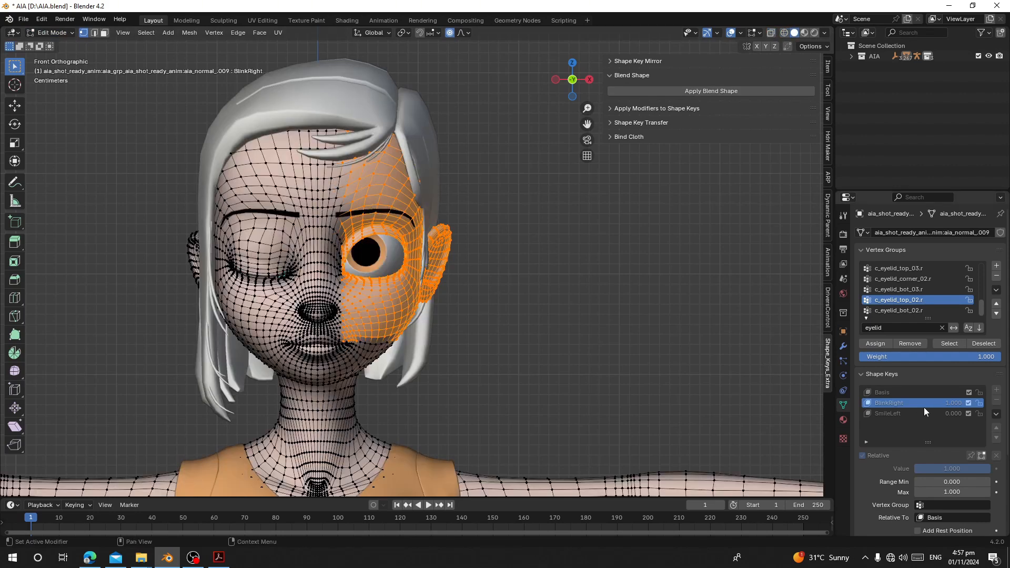
key("Tab")
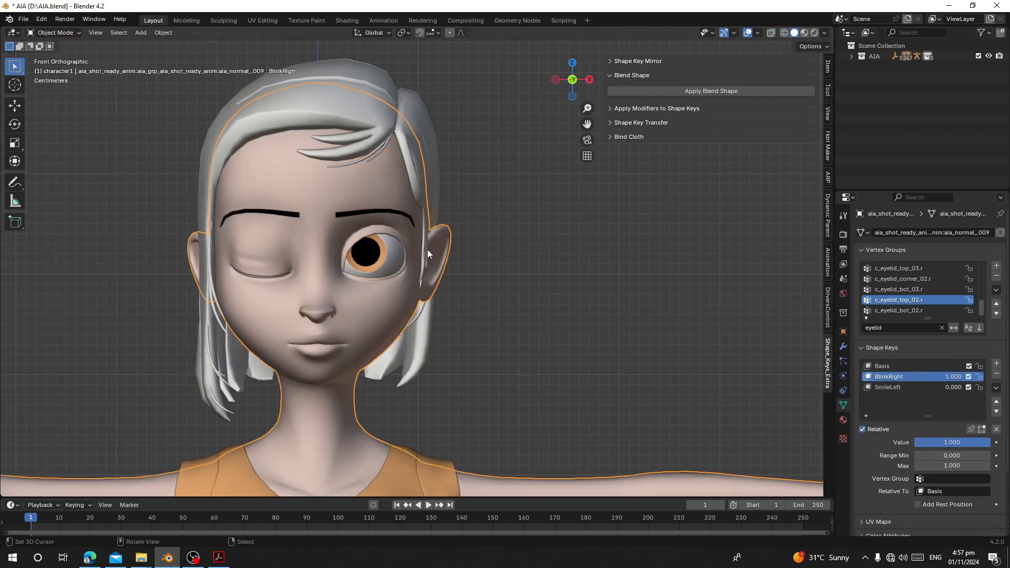
key("Tab")
key("Tab")
key("Tab")
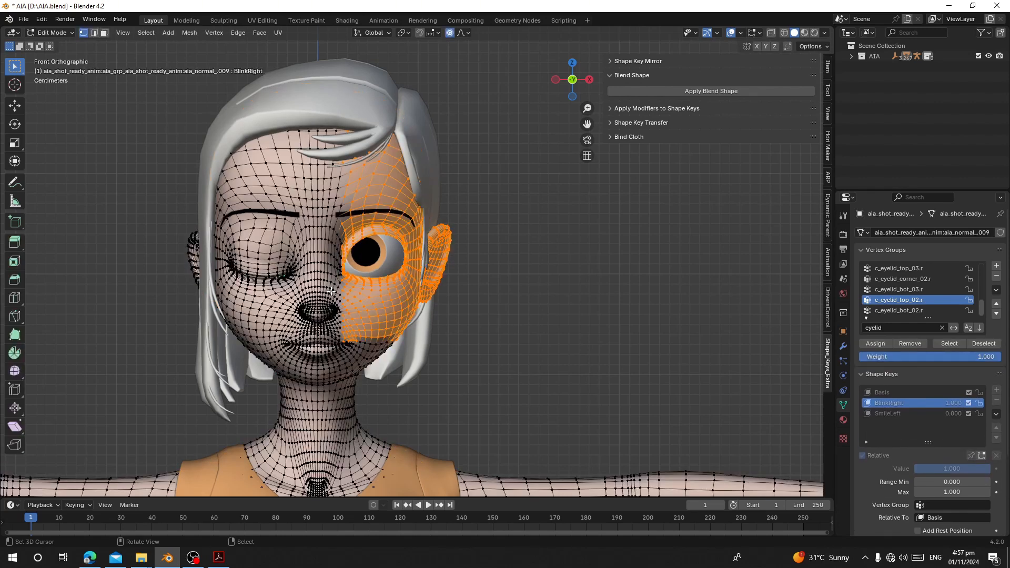
key("Tab")
Apply a blend shape from Basis to BlinkRight using Selected Vertex mode, a Blend of 1 and Add enabled.
left_click(676, 92)
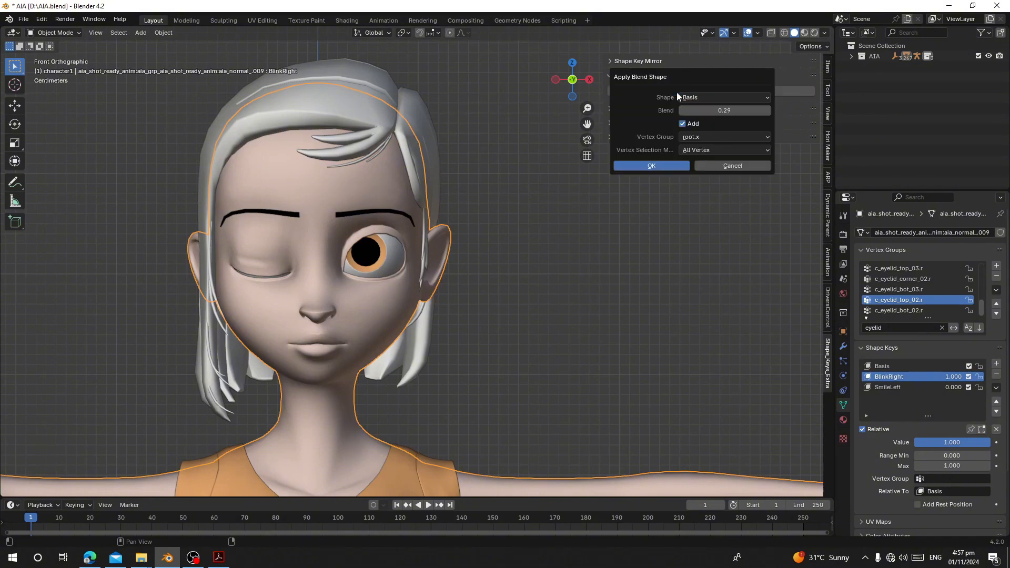
left_click(692, 150)
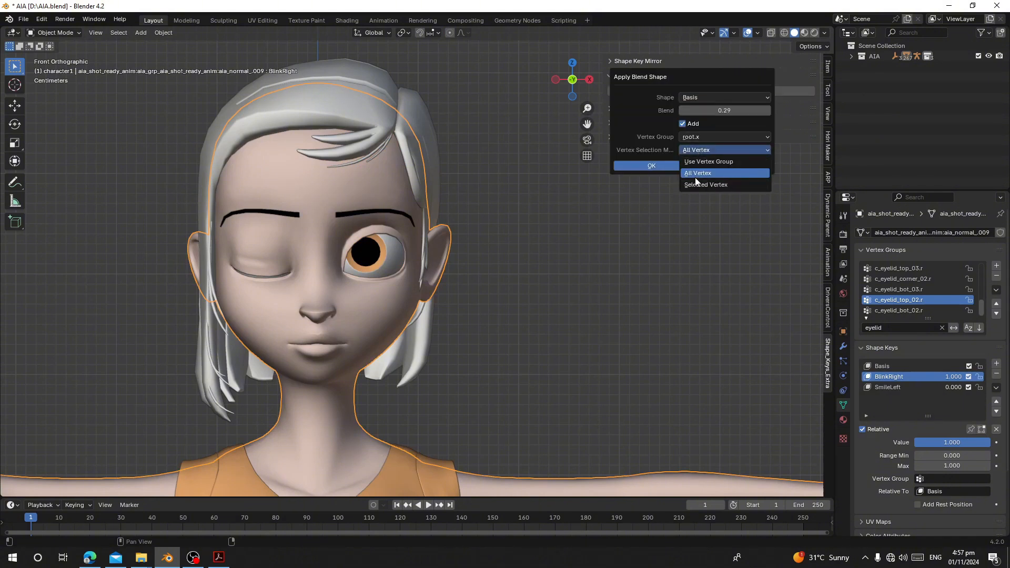
left_click(711, 184)
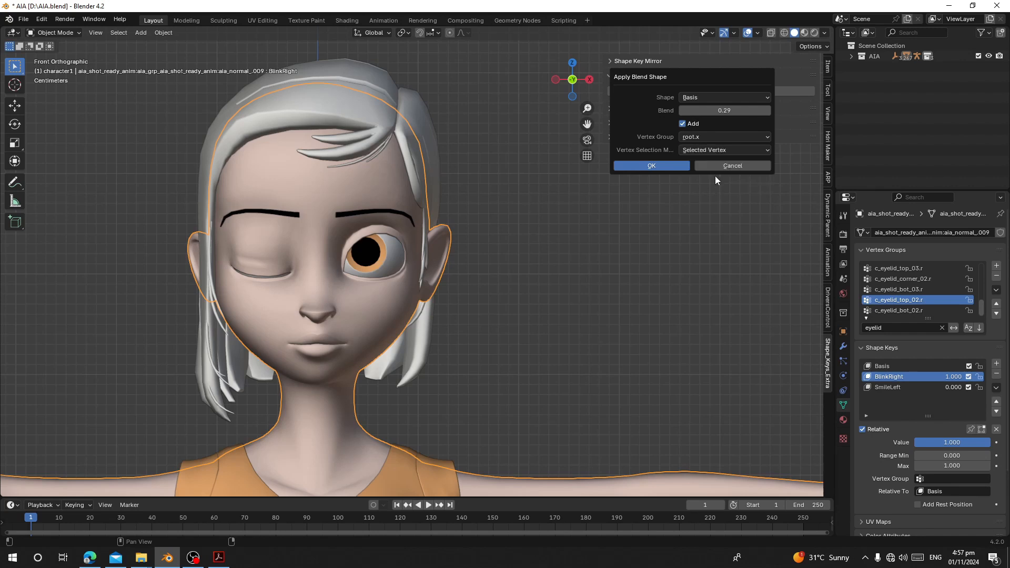
left_click(709, 112)
type("1")
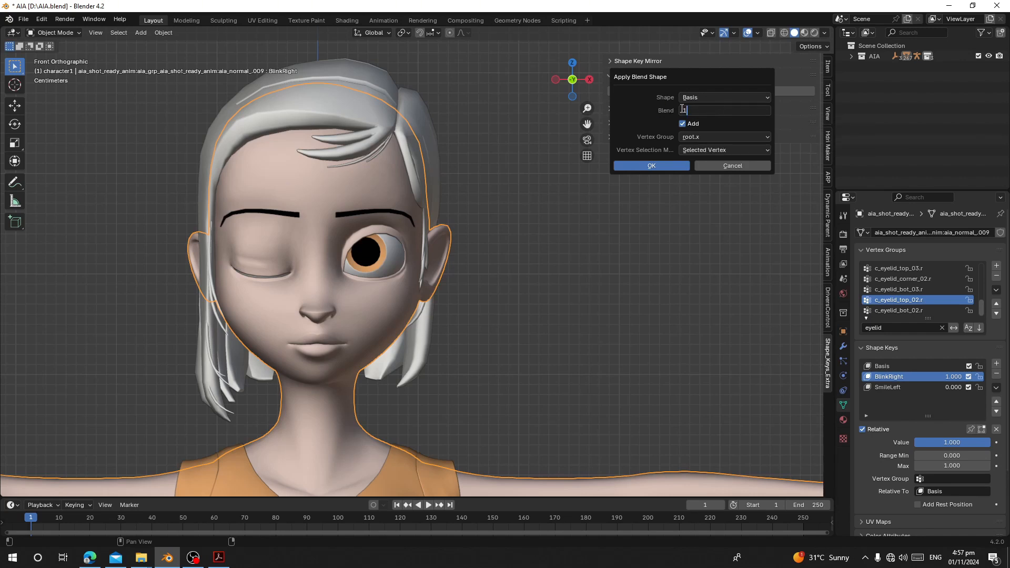
key("Return")
left_click(664, 162)
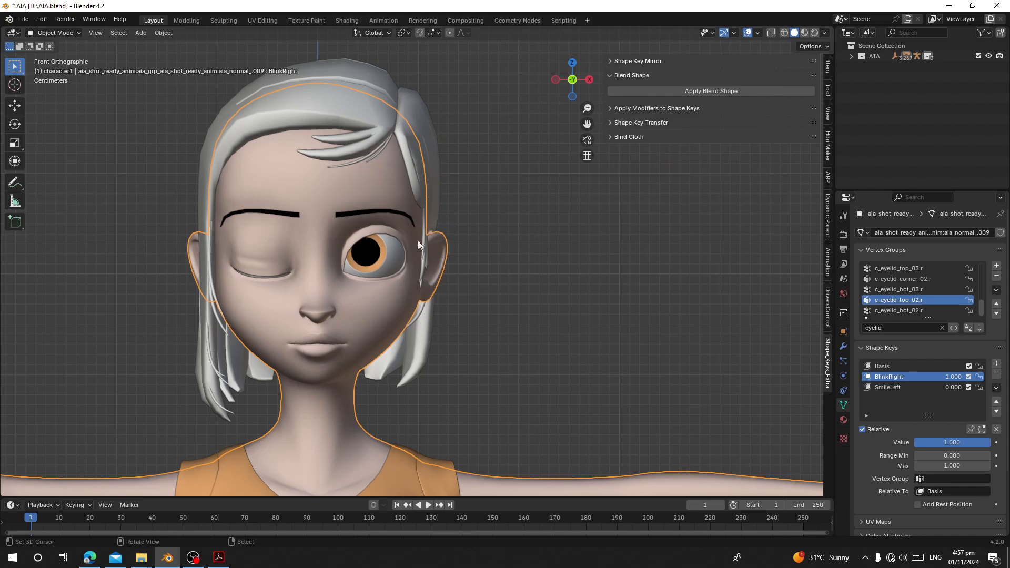
Lower the BlinkRight shape key value to 0.000.
left_click_drag(951, 441, 915, 441)
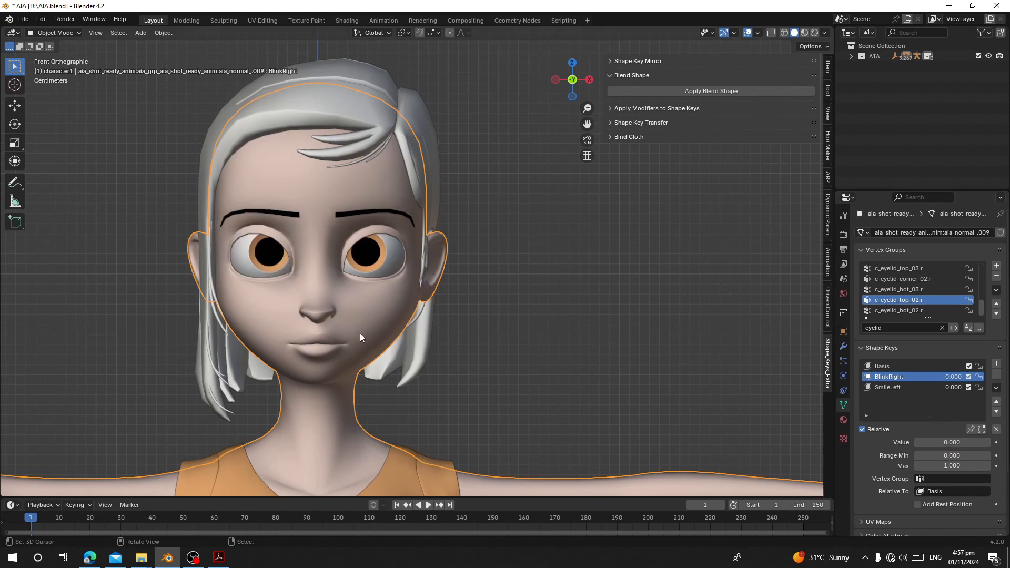
middle_click_drag(368, 322, 414, 320, "shift")
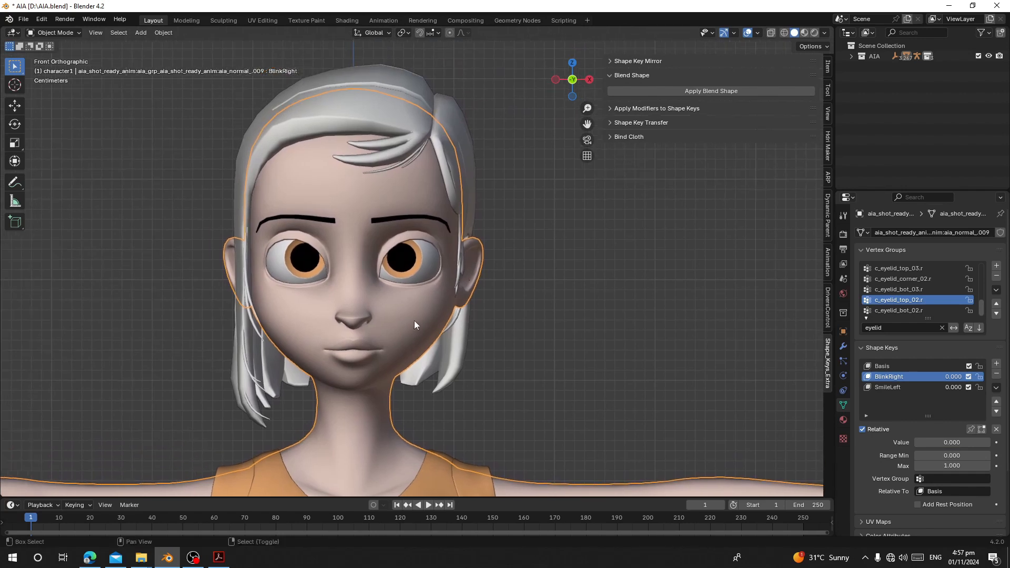